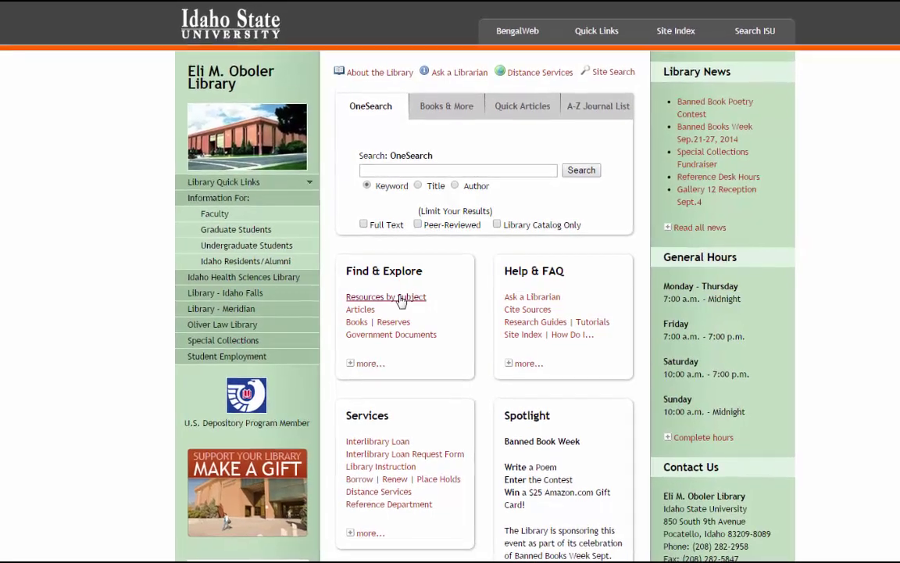
# - Go from the library's Resources by Subject to the Speech Language Pathology guide and launch CINAHL with Full Text
pyautogui.click(401, 299)
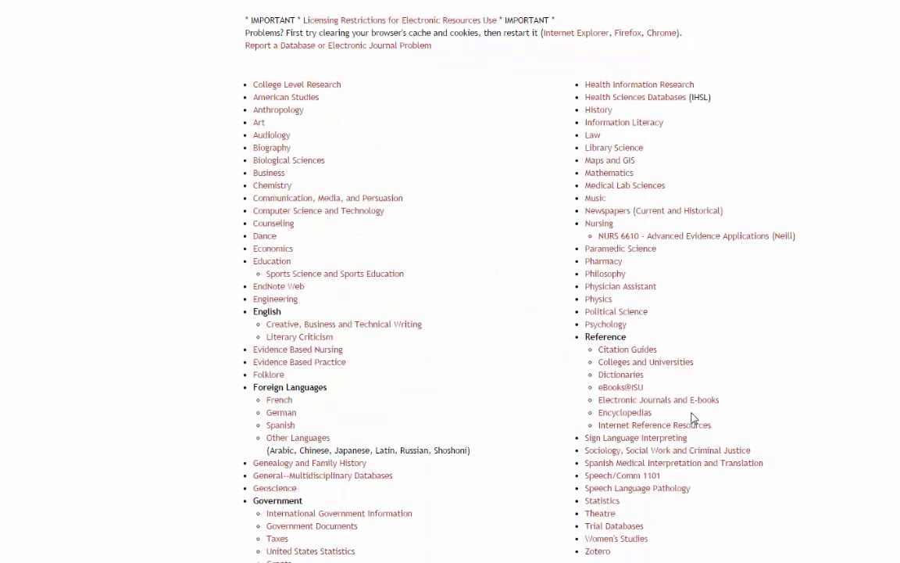
pyautogui.click(609, 488)
pyautogui.moveTo(190, 226)
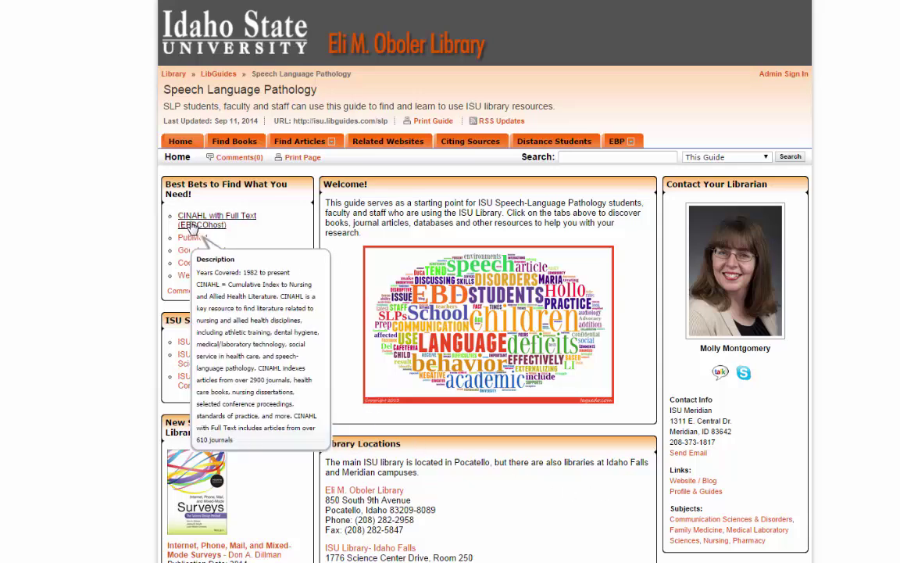
pyautogui.click(192, 223)
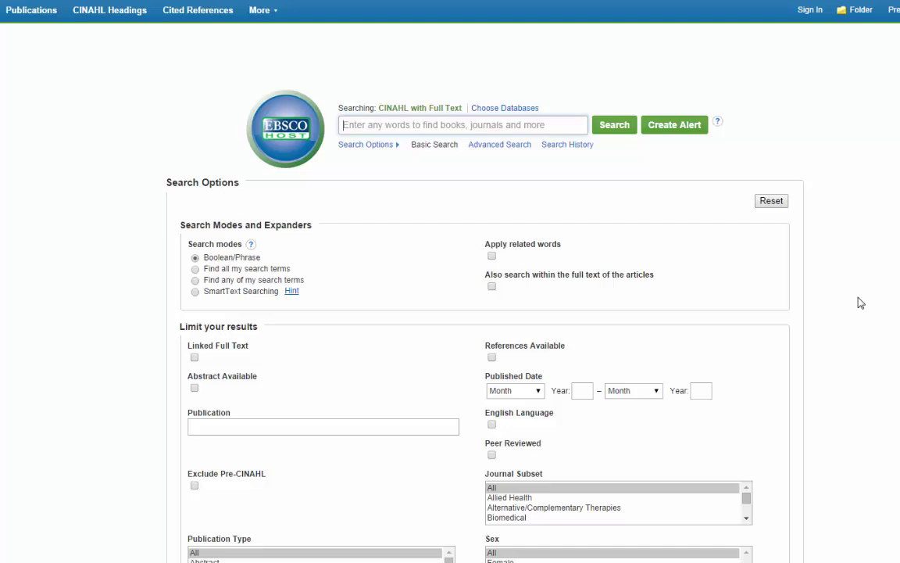
# - Search CINAHL for 'alternative augmentative communication autism', returning 10 articles
pyautogui.write('alternative augmentative communication autism')
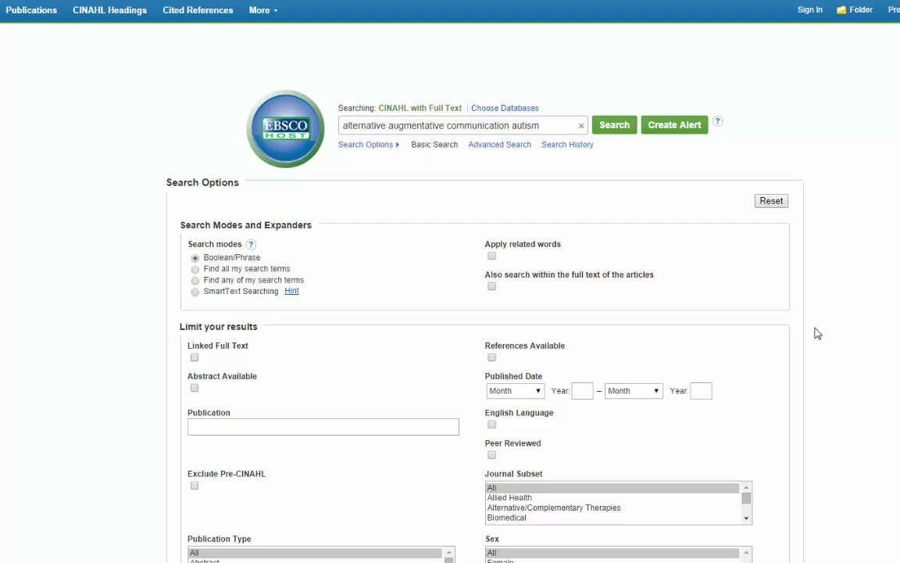
pyautogui.click(615, 127)
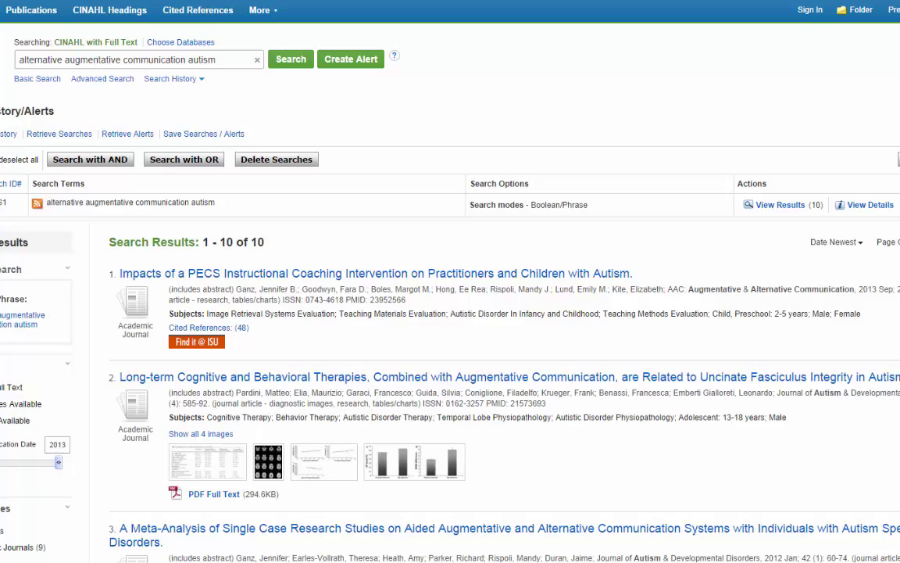
# - Scroll down the 10 results toward the meta-analysis on aided AAC and autism
pyautogui.scroll(-1, 450, 313)
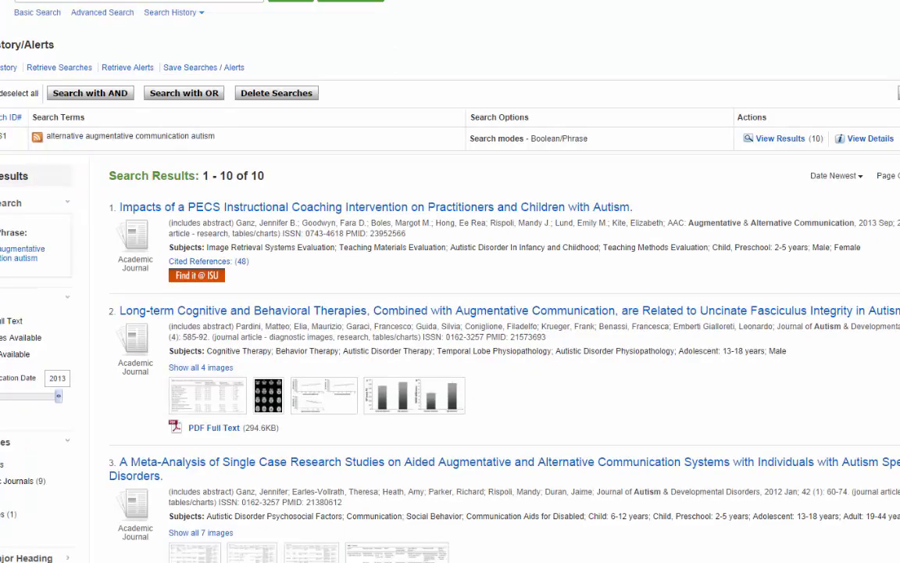
pyautogui.scroll(-1, 450, 313)
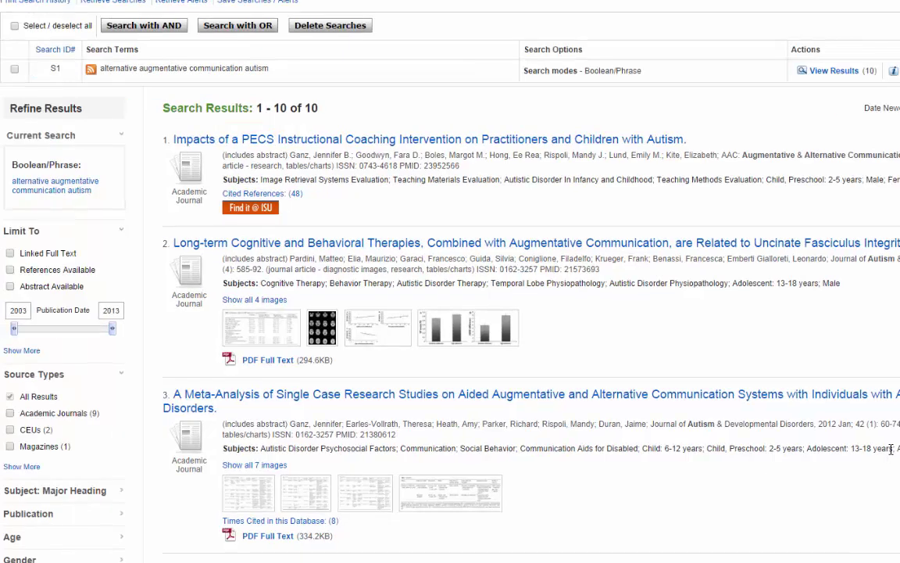
pyautogui.click(538, 403)
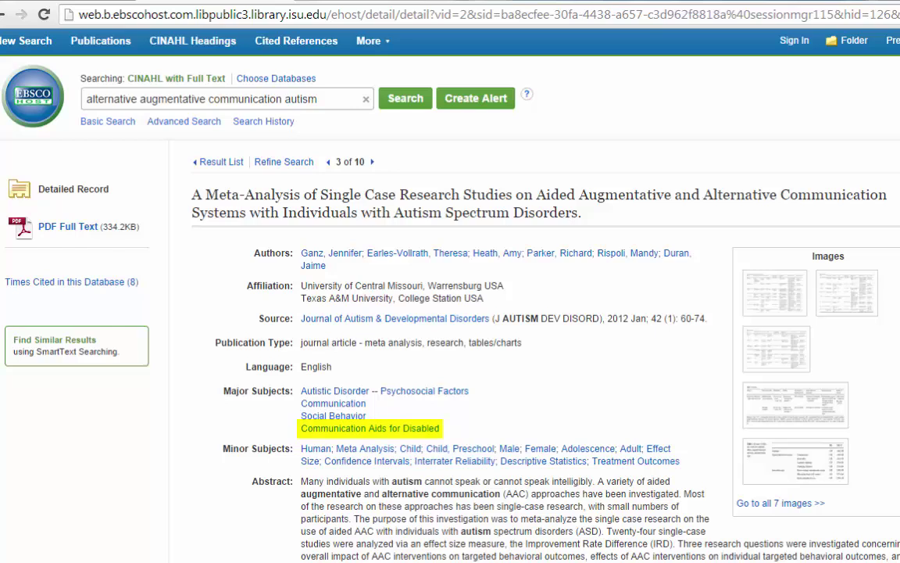
# - Run the Communication Aids for Disabled major-subject search (669 results), then return to the meta-analysis record
pyautogui.click(407, 430)
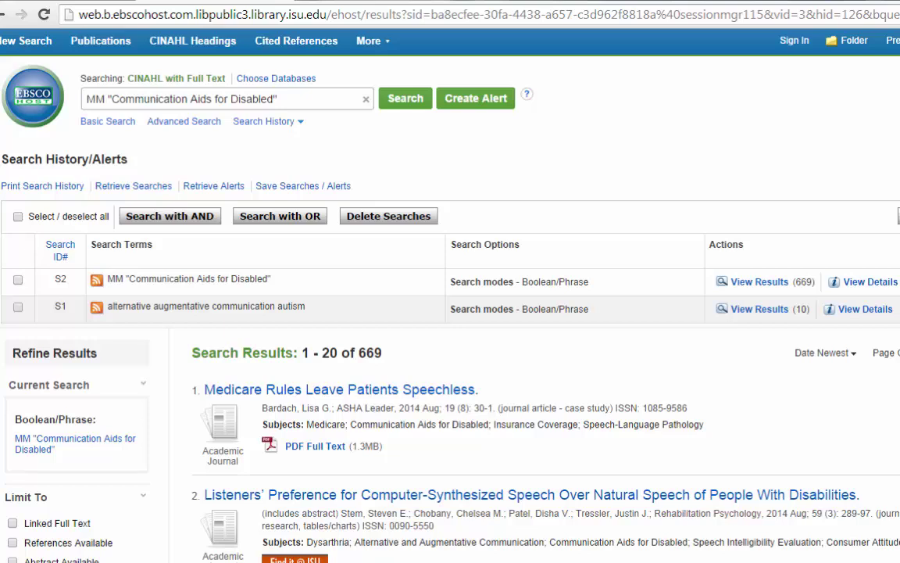
pyautogui.click(2, 14)
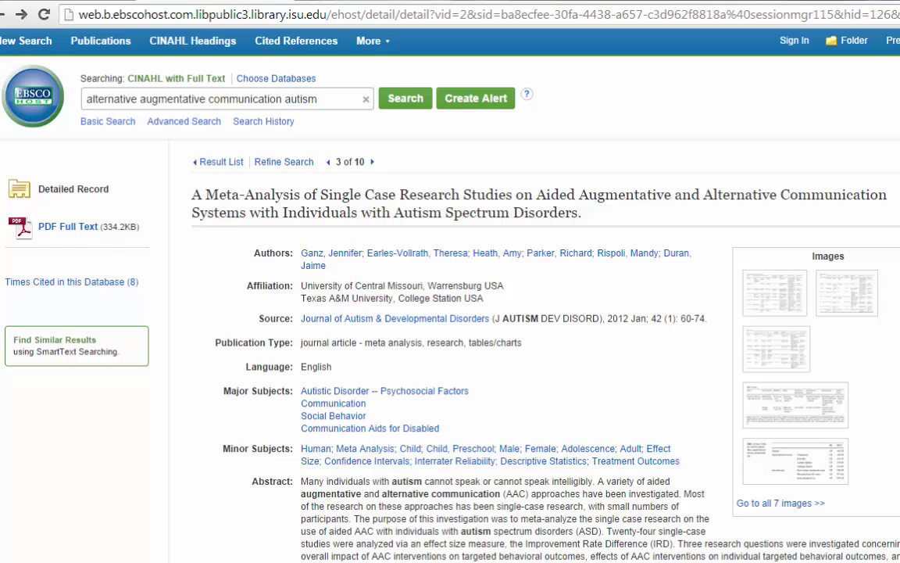
# - Search the record's major subject Autistic Disorder, returning 7,311 results as S3
pyautogui.click(319, 391)
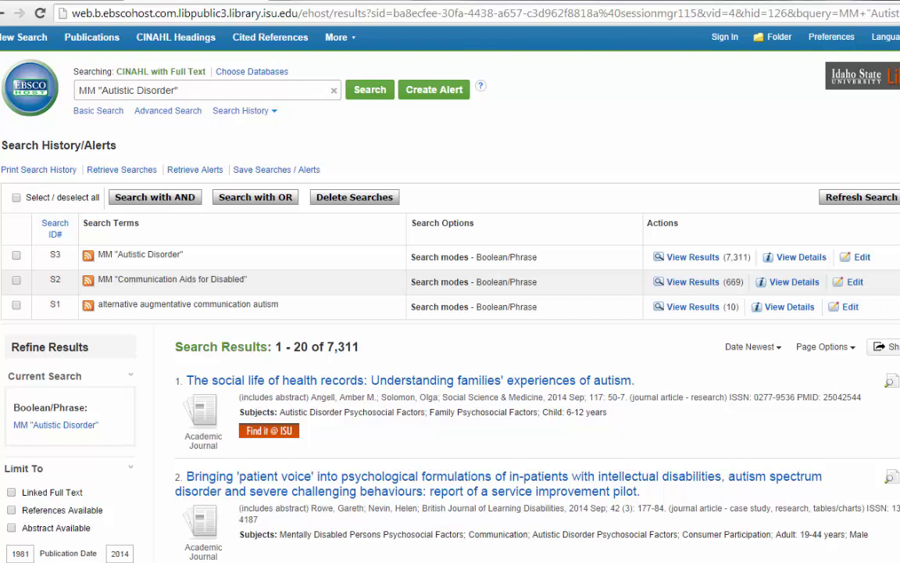
# - Clear the search box and tick searches S2 and S3 in Search History
pyautogui.click(334, 90)
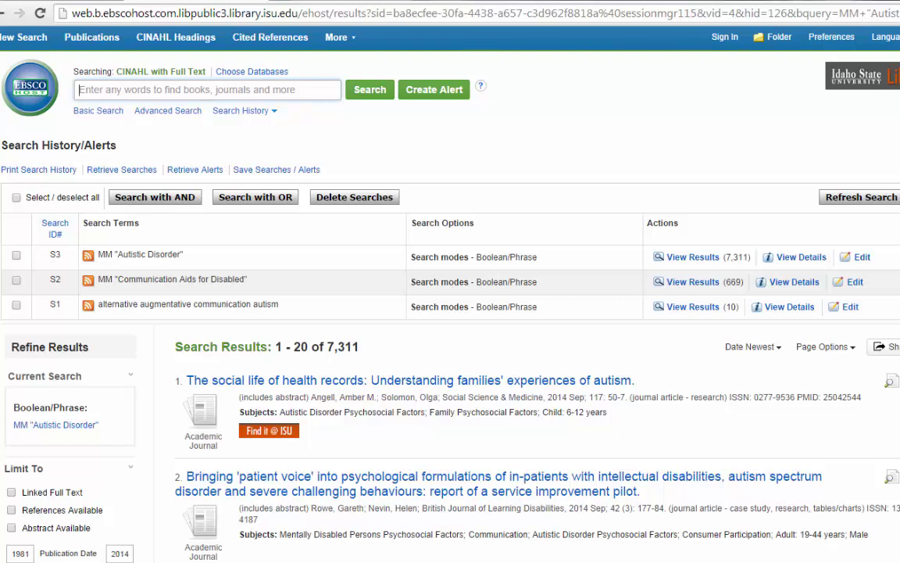
pyautogui.click(16, 281)
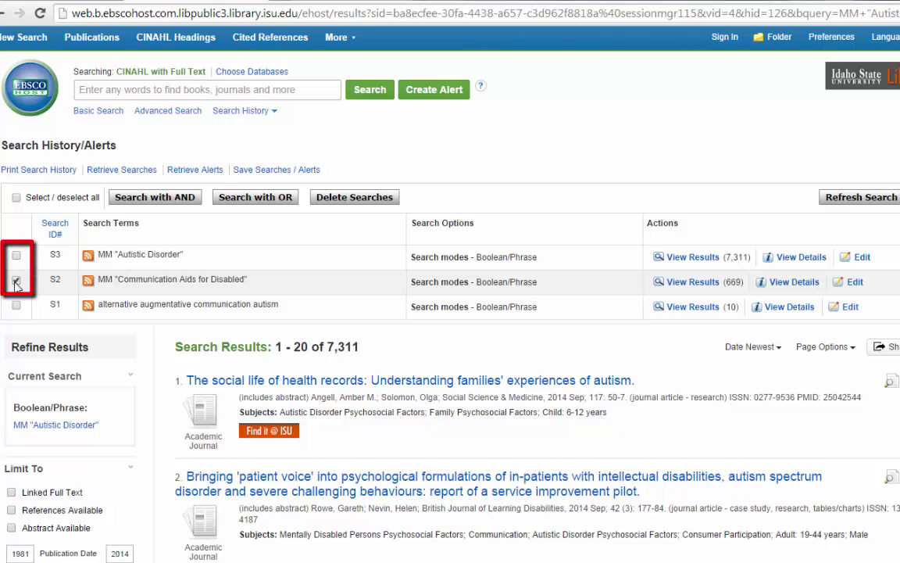
pyautogui.click(15, 257)
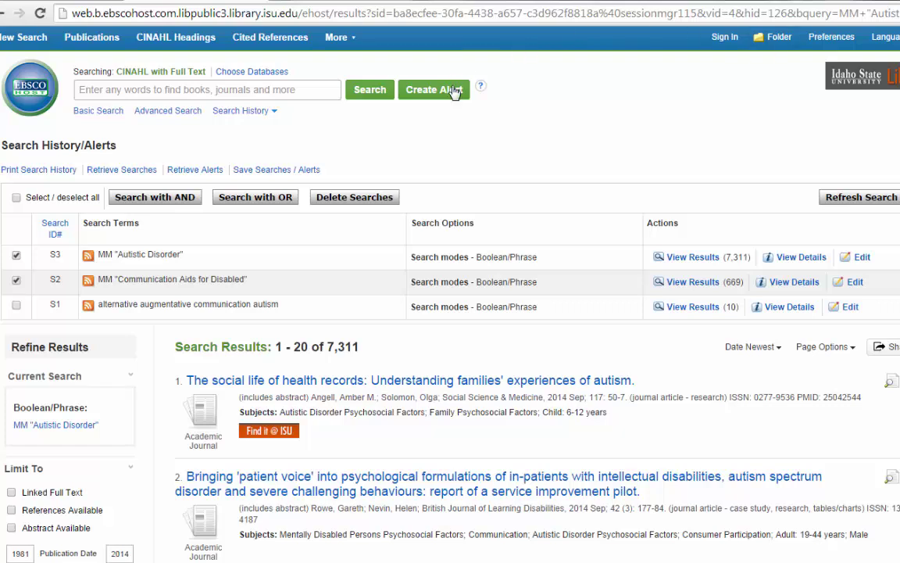
# - Combine S2 AND S3 into search S4 and scroll through its 34 results
pyautogui.click(156, 197)
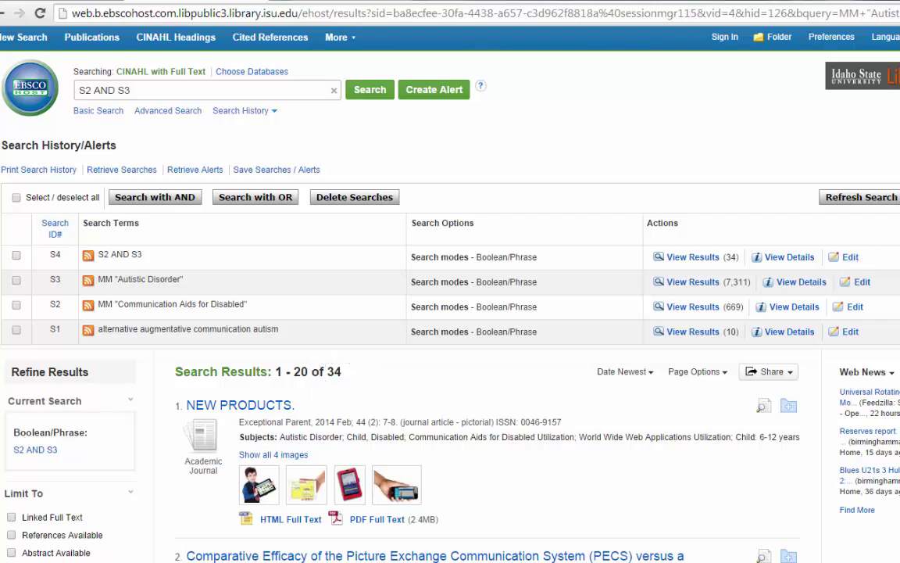
pyautogui.scroll(-1, 450, 313)
pyautogui.scroll(-3, 451, 313)
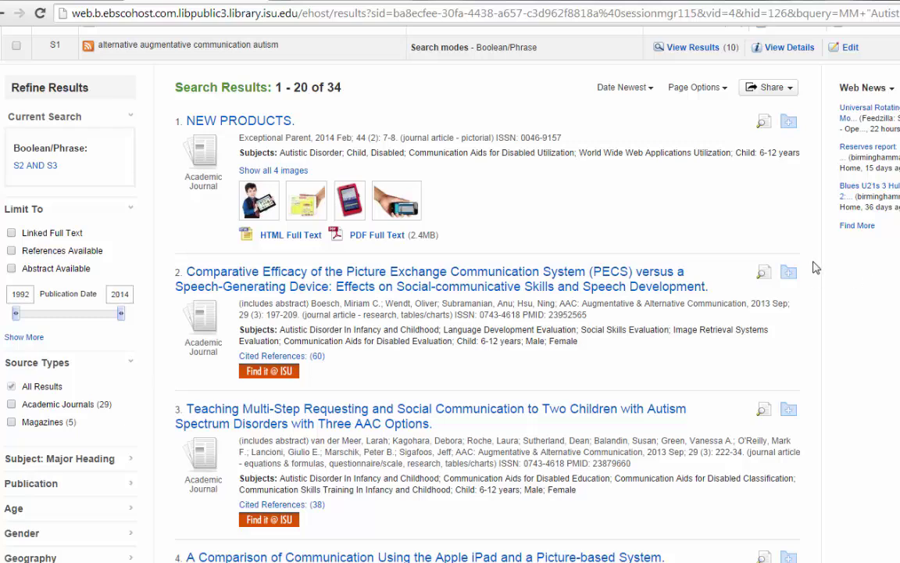
pyautogui.scroll(-2, 451, 313)
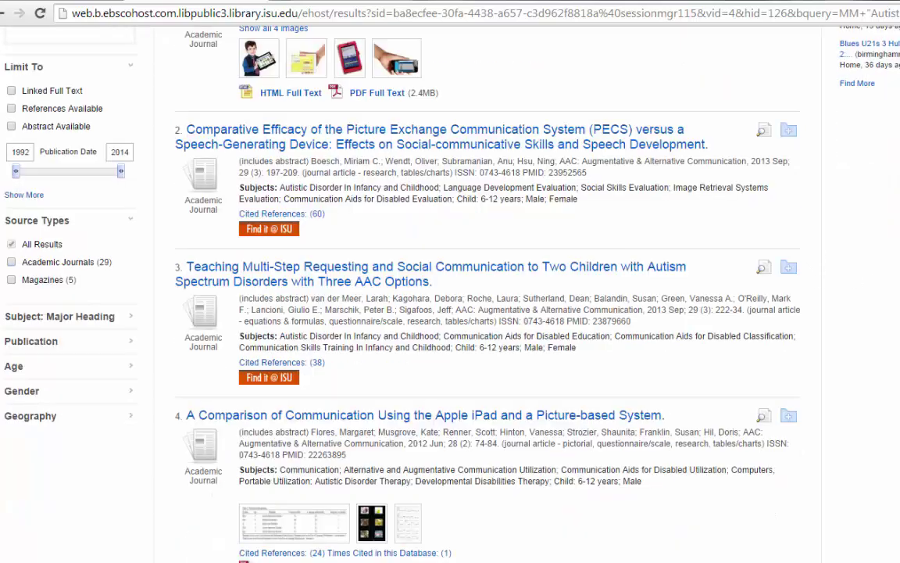
pyautogui.scroll(1, 450, 313)
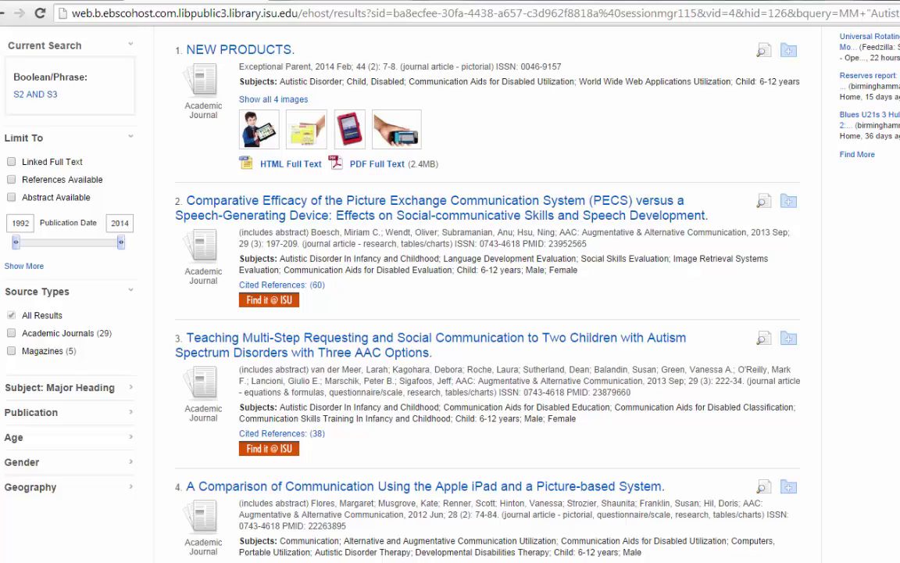
pyautogui.scroll(5, 450, 281)
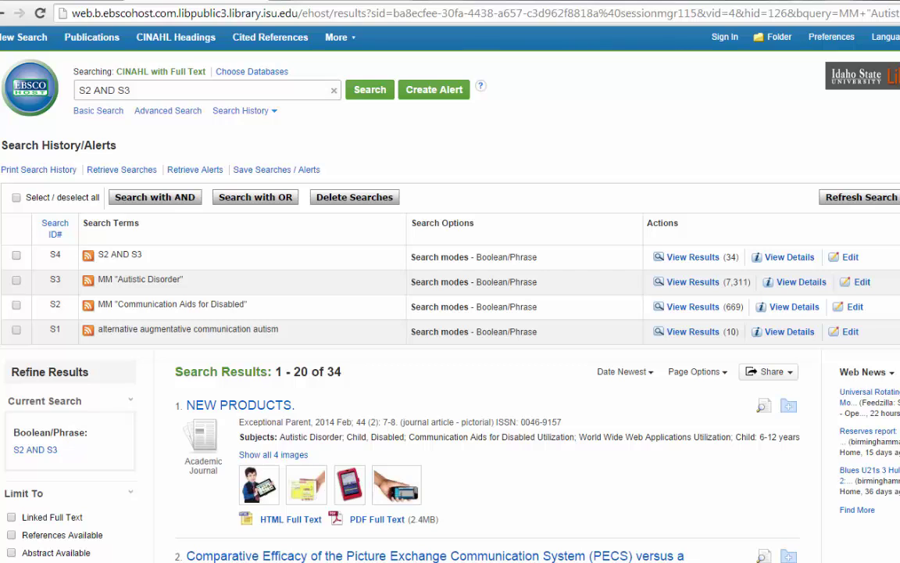
# - Look up 'stuttering' in CINAHL Headings, which maps to Fluency Disorders
pyautogui.click(178, 40)
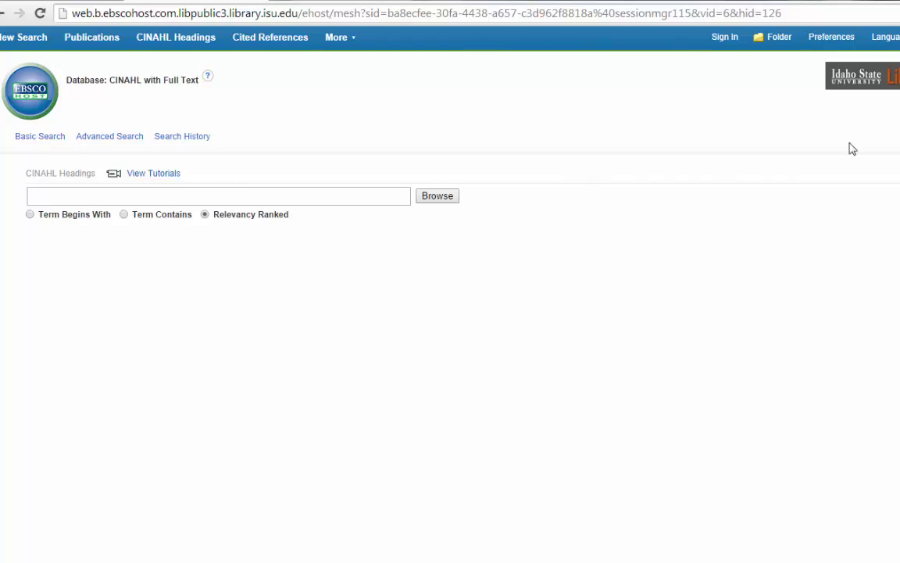
pyautogui.click(81, 197)
pyautogui.write('s')
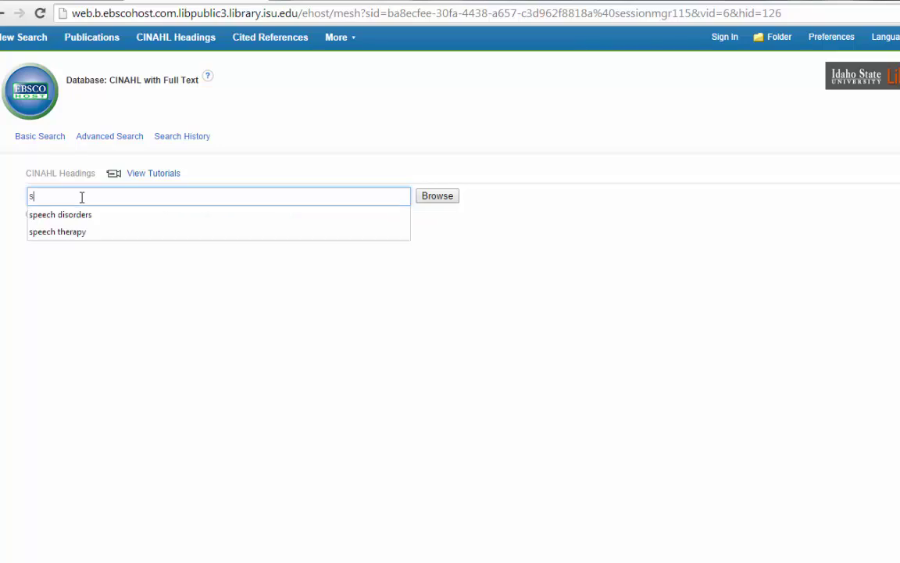
pyautogui.write('tuttering')
pyautogui.press('Return')
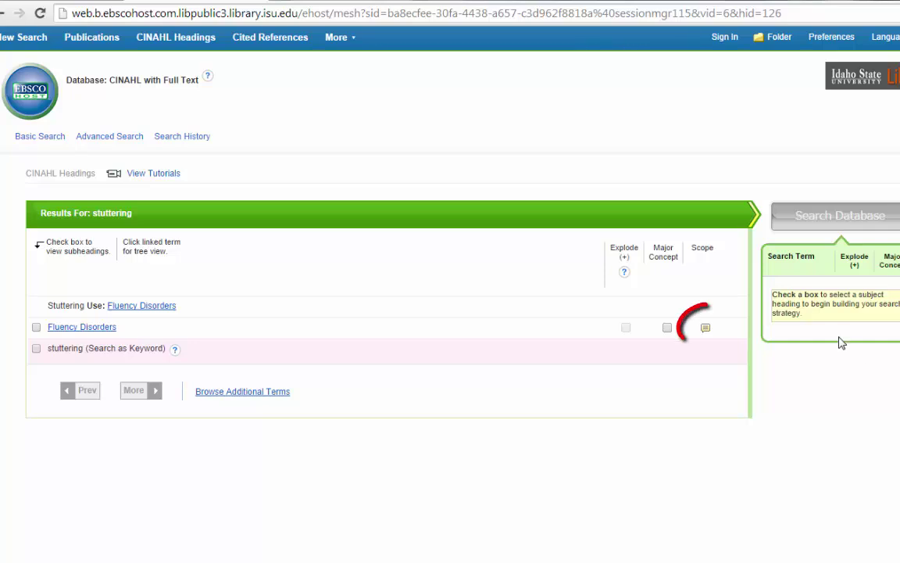
pyautogui.click(704, 331)
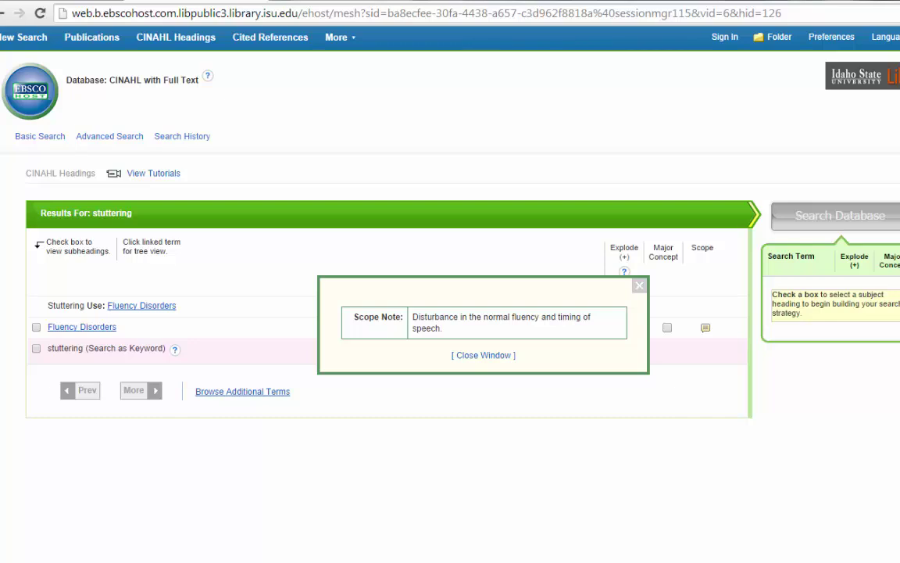
pyautogui.click(5, 16)
pyautogui.click(4, 16)
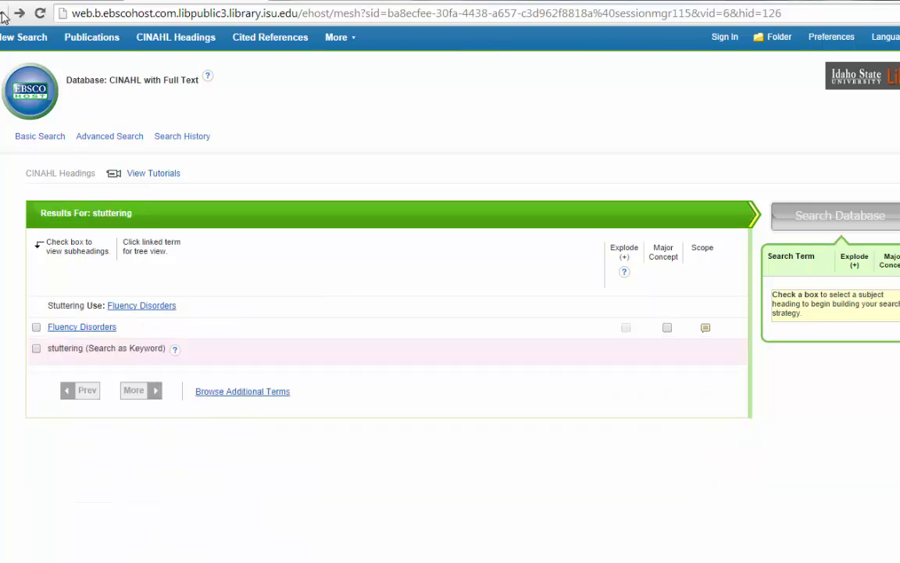
# - Select the Fluency Disorders heading and tick its Therapy (/TH) subheading
pyautogui.click(37, 328)
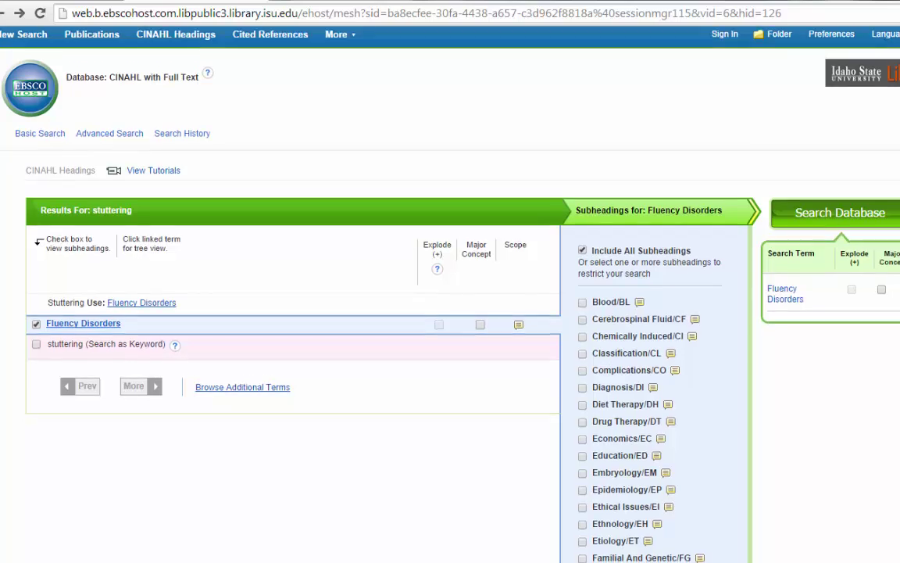
pyautogui.scroll(-3, 405, 312)
pyautogui.scroll(-1, 405, 313)
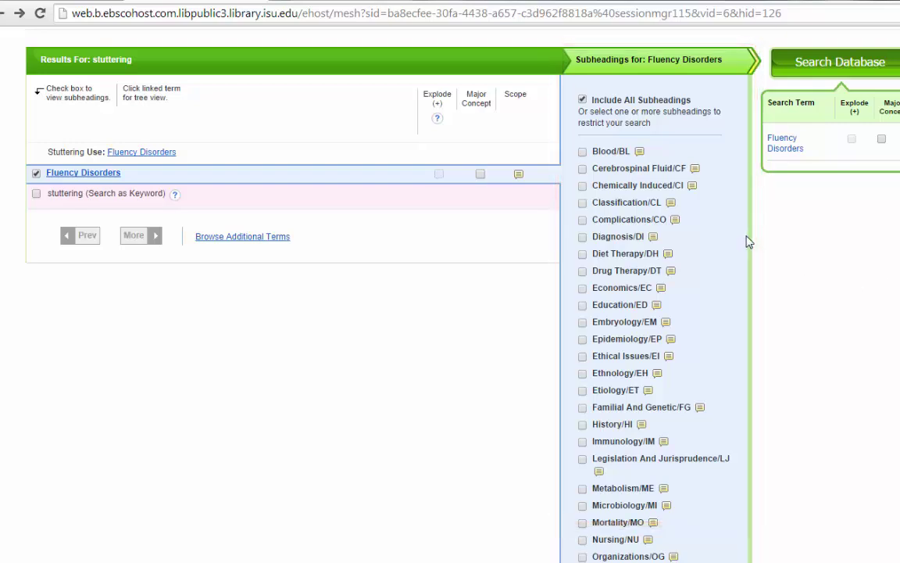
pyautogui.scroll(-1, 852, 290)
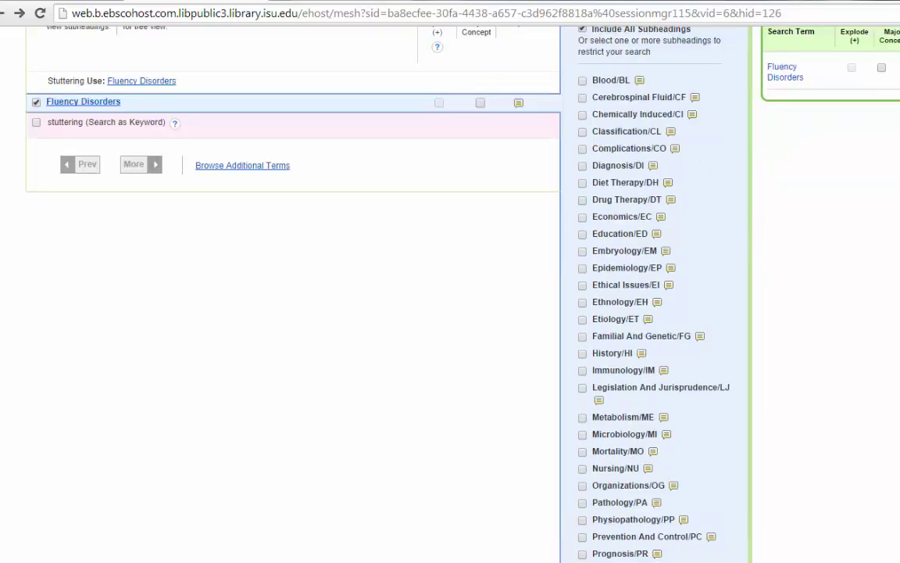
pyautogui.scroll(-1, 725, 293)
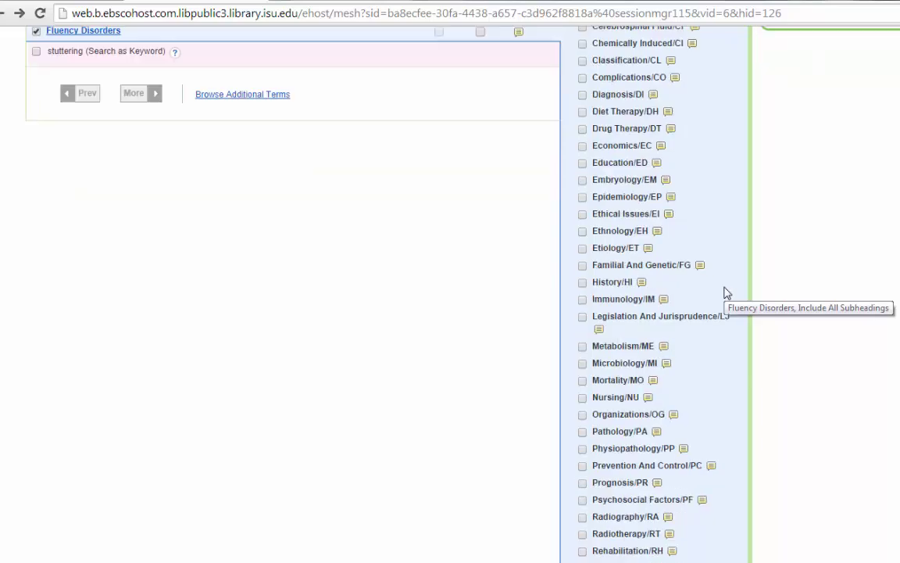
pyautogui.scroll(-1, 682, 359)
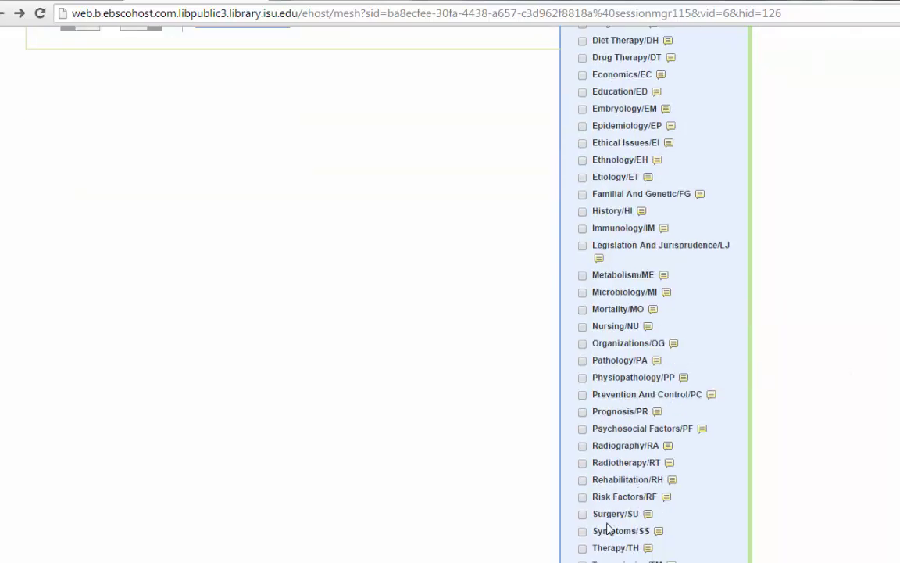
pyautogui.click(582, 548)
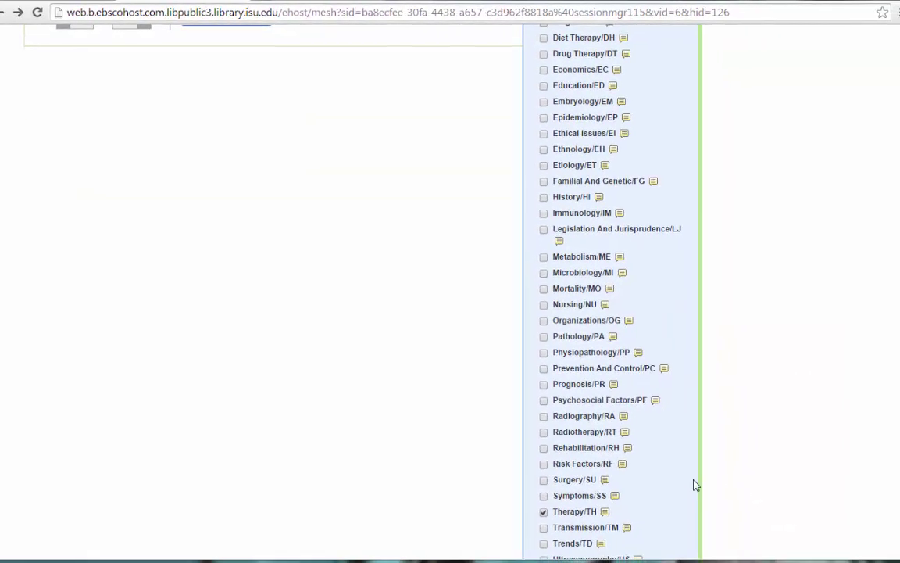
pyautogui.scroll(5, 685, 486)
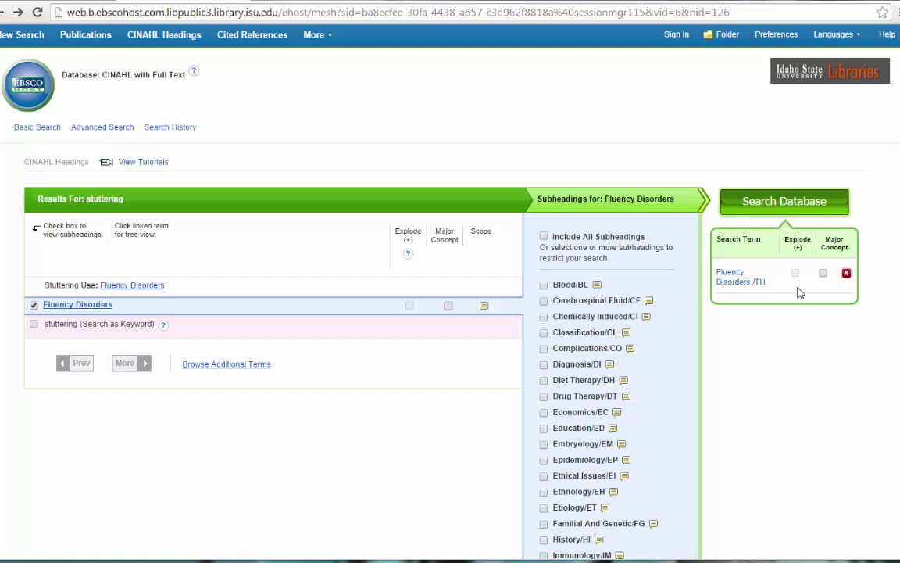
# - Run the MH 'Fluency Disorders/TH' search and scroll through its 487 results
pyautogui.click(794, 208)
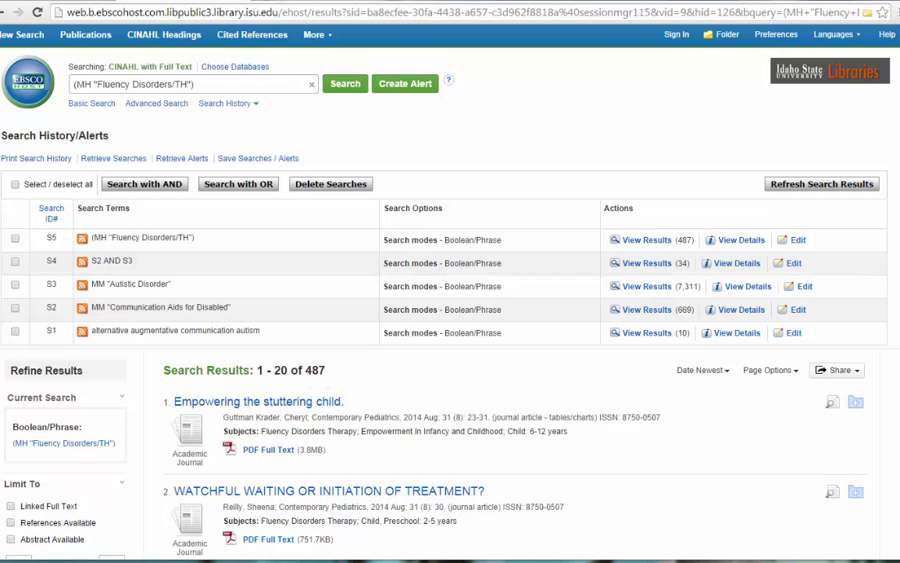
pyautogui.scroll(-1, 451, 313)
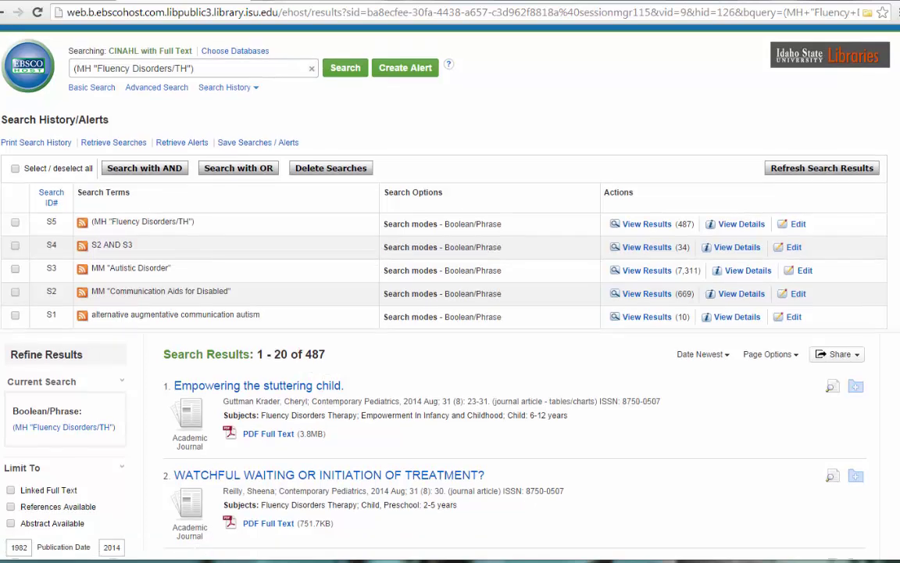
pyautogui.scroll(-1, 898, 98)
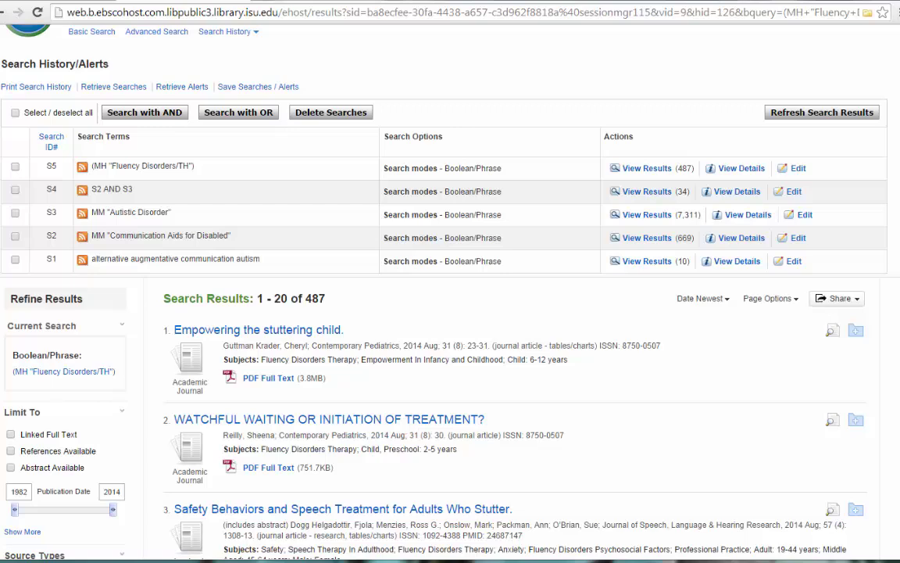
pyautogui.scroll(-4, 450, 313)
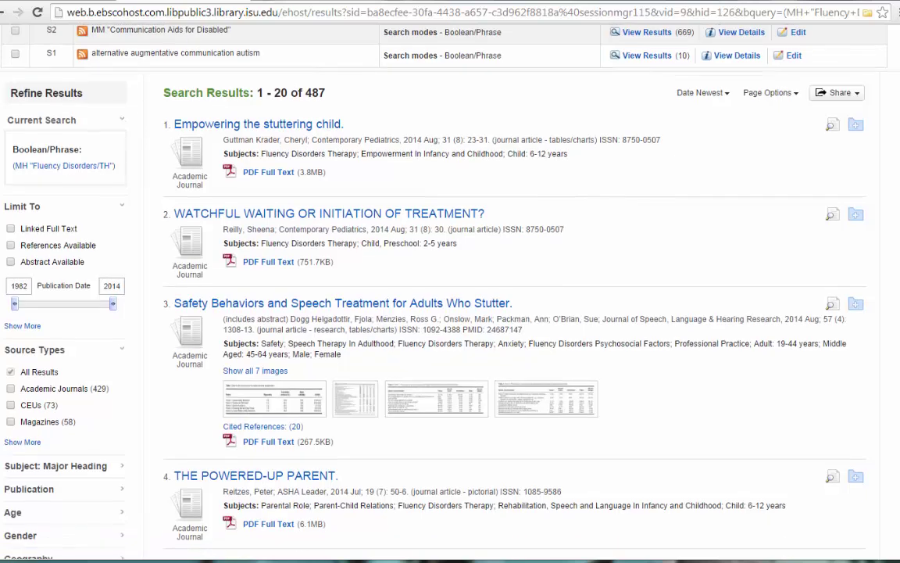
pyautogui.scroll(-1, 617, 471)
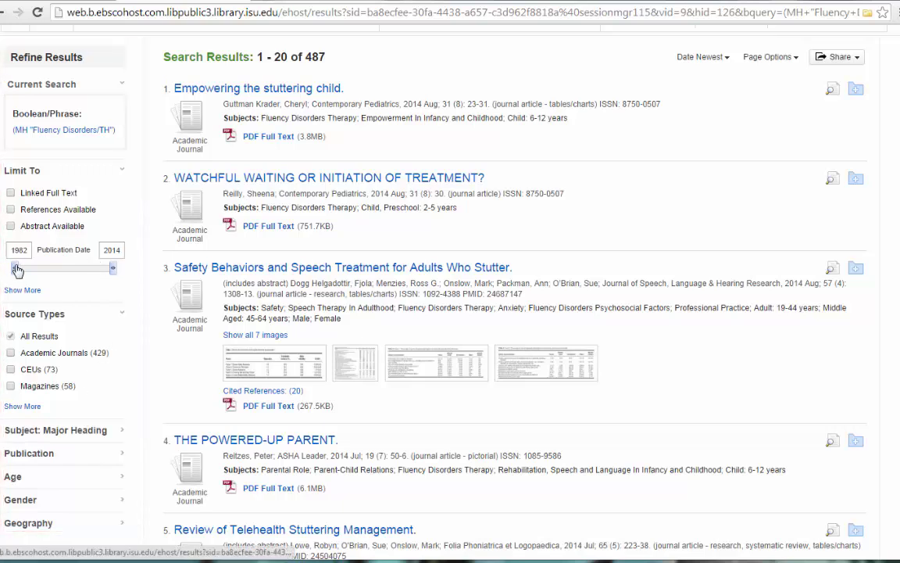
# - Set the Publication Date slider to 2009–2014 and check Academic Journals under Source Types
pyautogui.moveTo(17, 269); pyautogui.dragTo(101, 268)
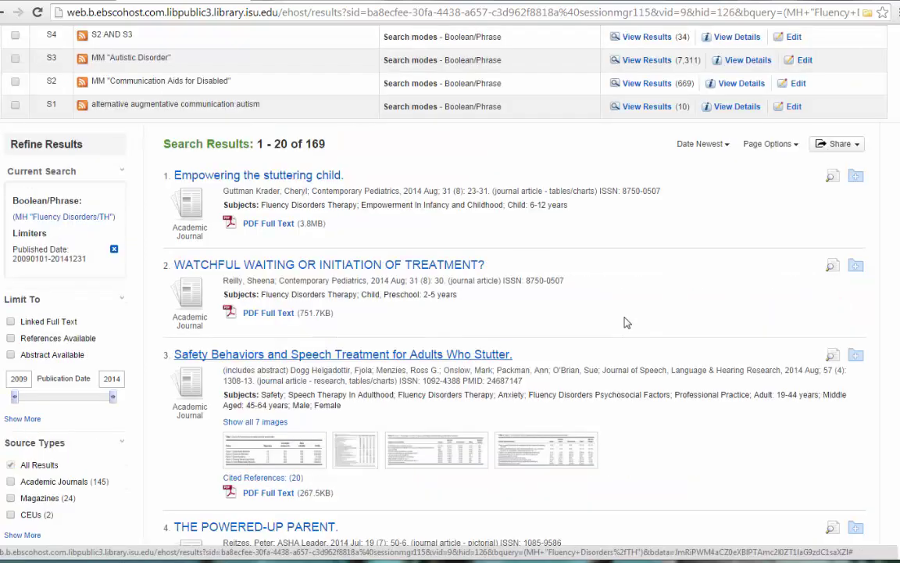
pyautogui.scroll(-2, 612, 252)
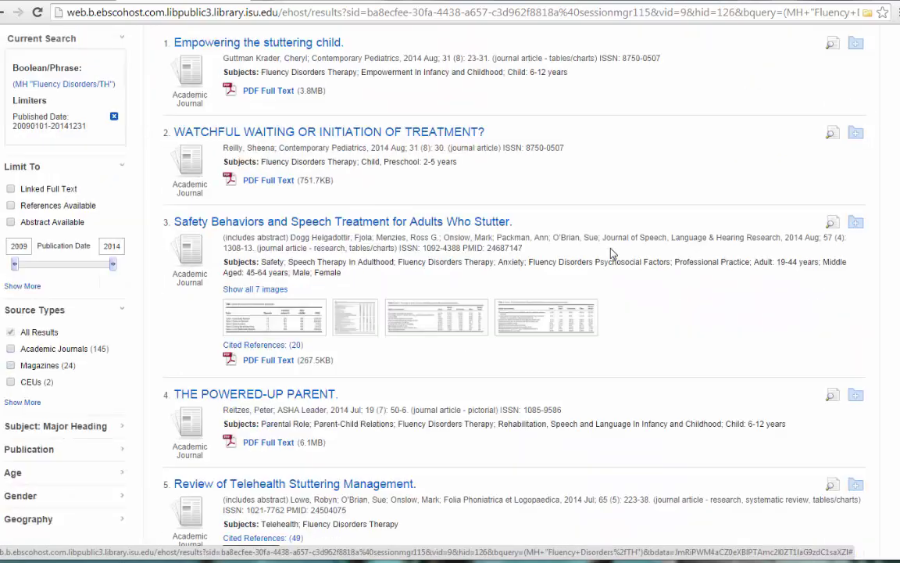
pyautogui.scroll(-1, 612, 253)
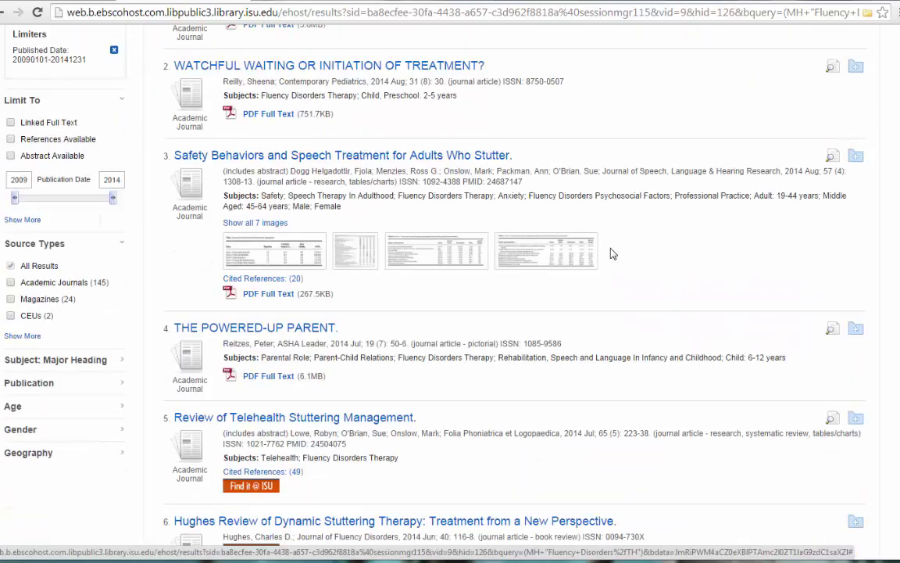
pyautogui.click(10, 283)
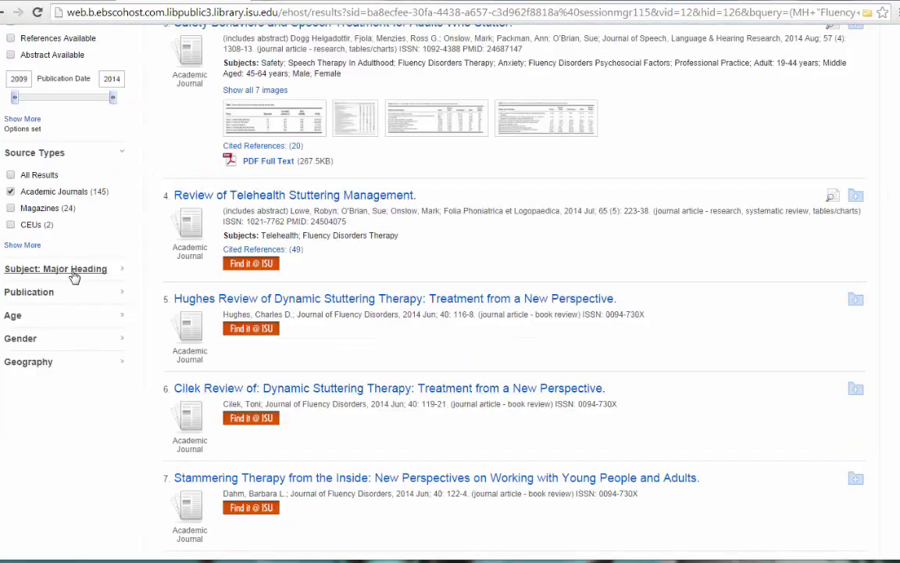
# - Expand the Subject, Publication and Age facets in the sidebar
pyautogui.click(74, 274)
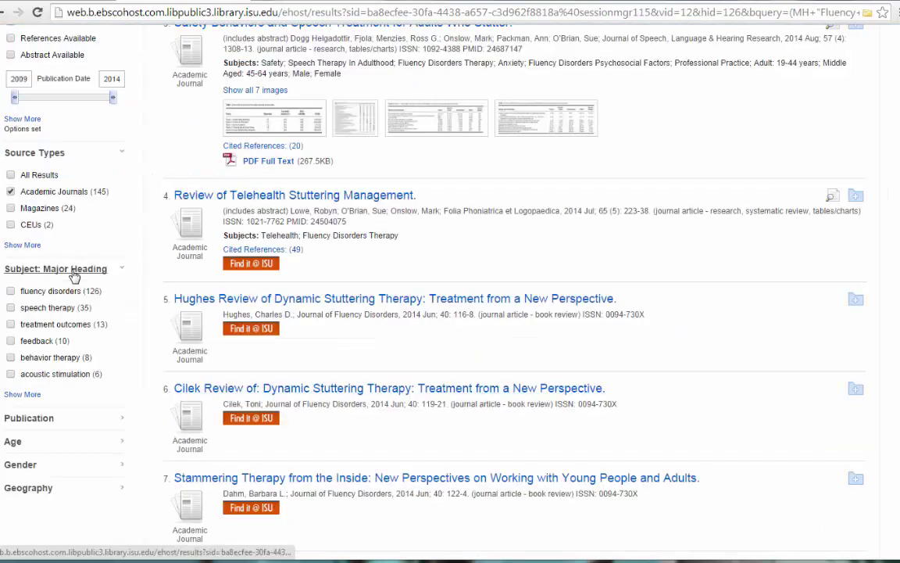
pyautogui.scroll(-1, 80, 326)
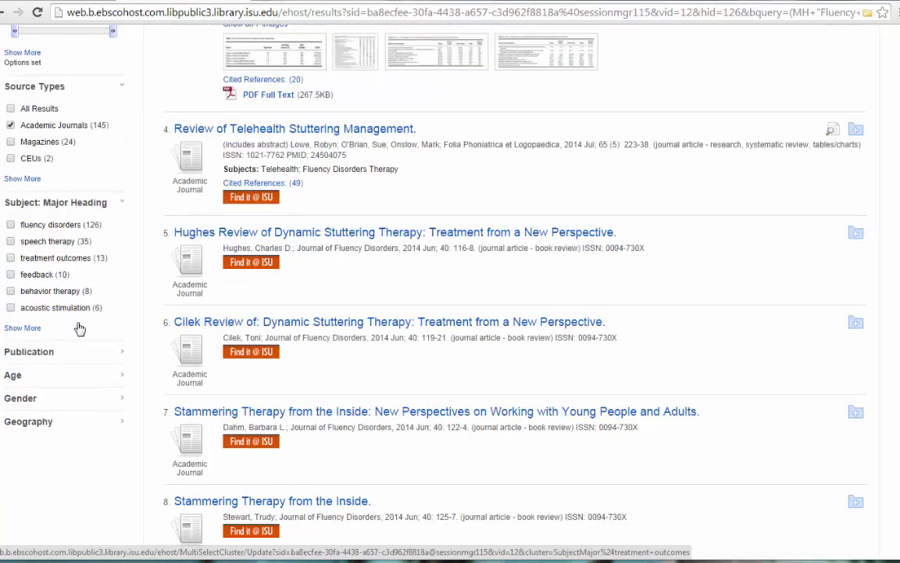
pyautogui.click(29, 353)
pyautogui.scroll(-1, 115, 349)
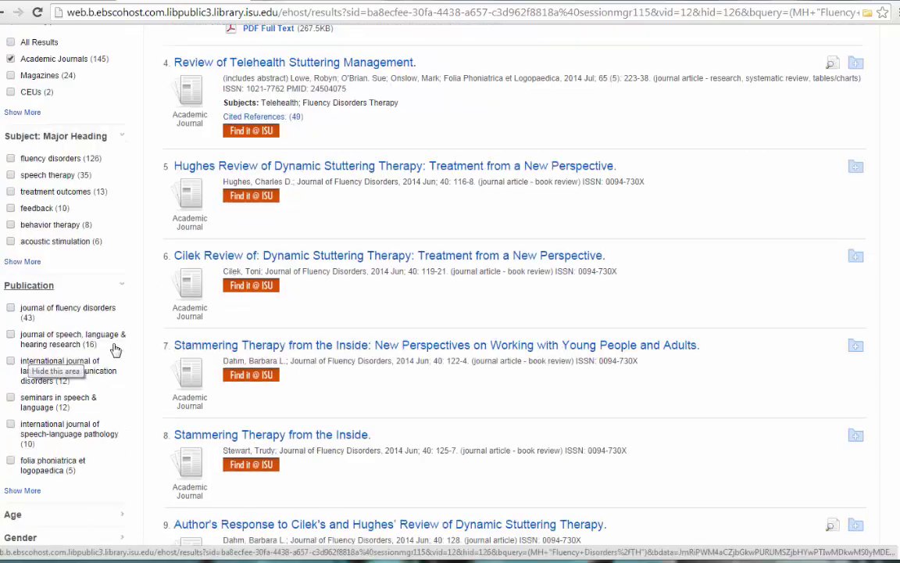
pyautogui.scroll(-2, 102, 353)
pyautogui.click(26, 382)
pyautogui.scroll(-1, 26, 384)
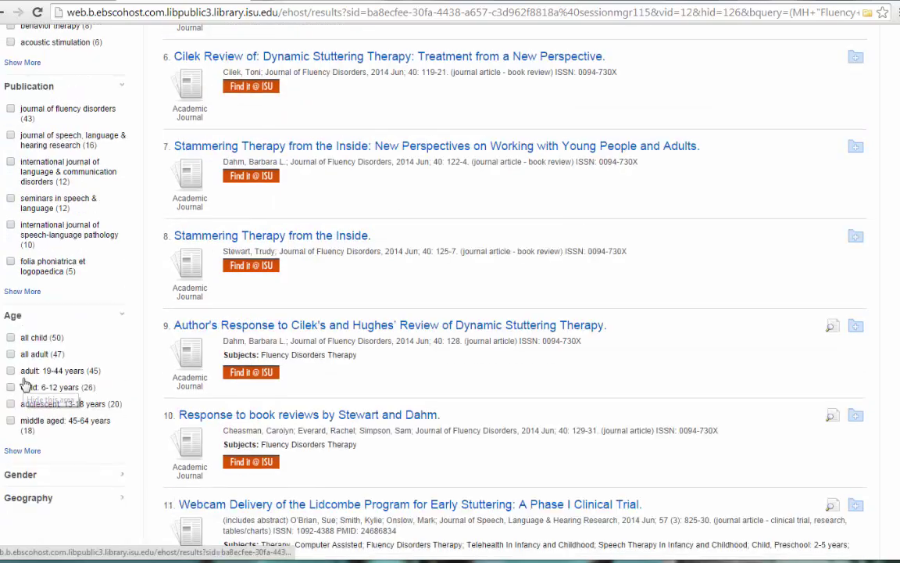
pyautogui.scroll(-1, 108, 287)
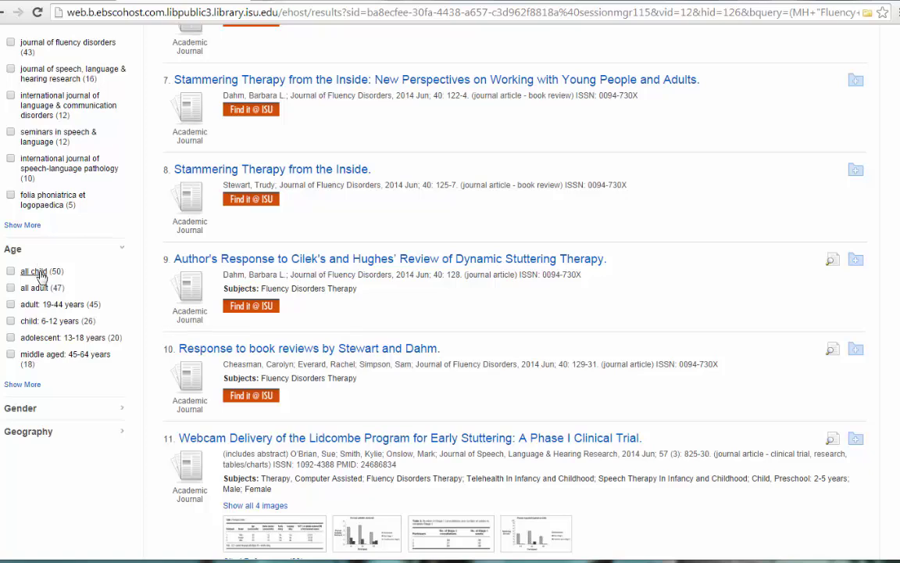
# - Add the child, preschool: 2-5 years age limit, cutting the results to 16
pyautogui.click(22, 384)
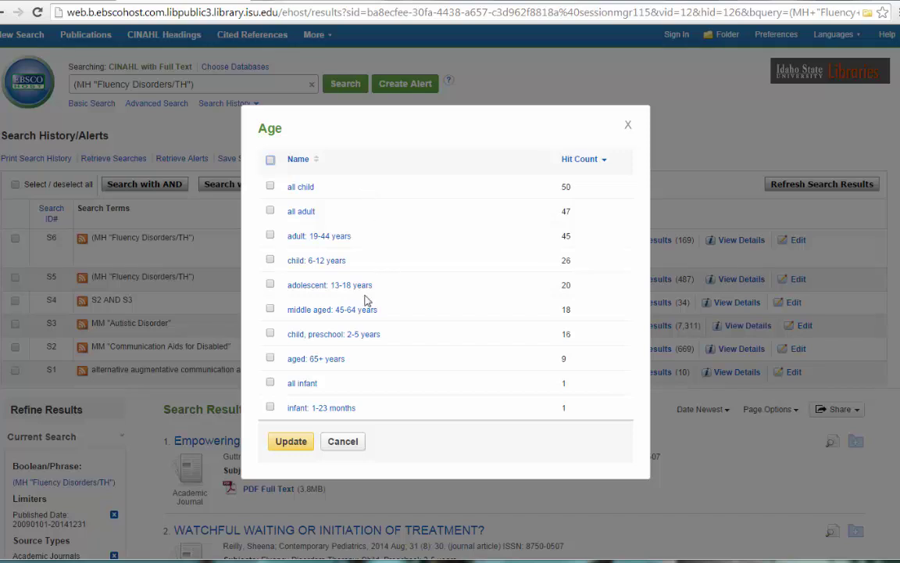
pyautogui.click(269, 334)
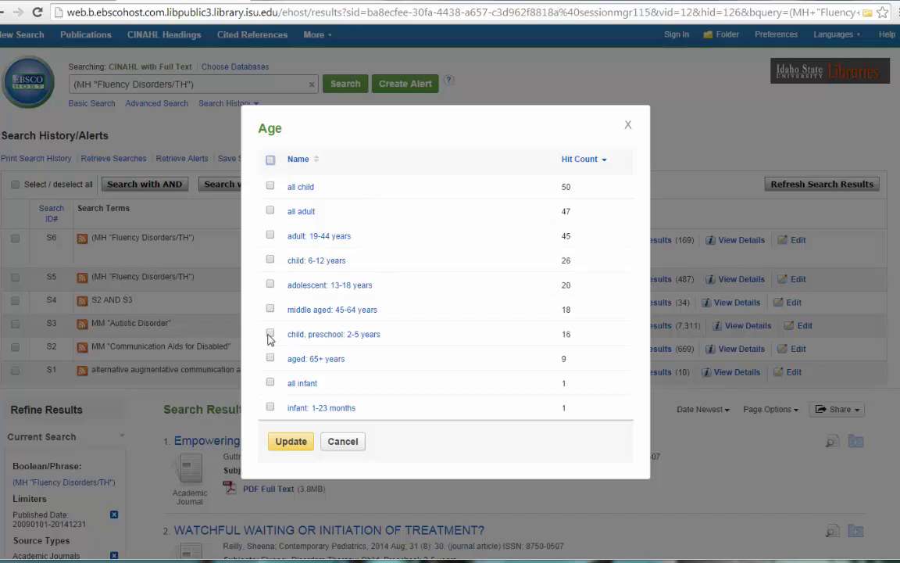
pyautogui.click(292, 440)
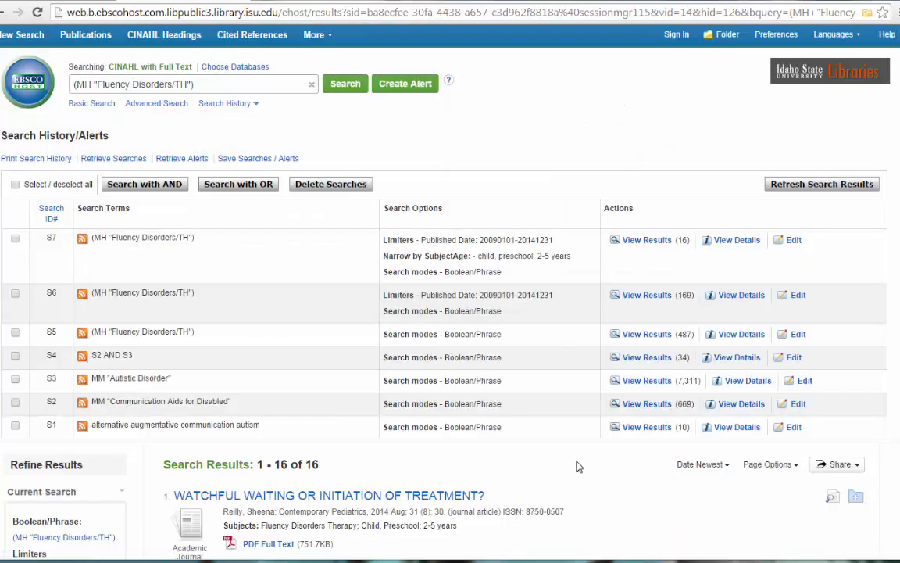
pyautogui.scroll(-4, 642, 465)
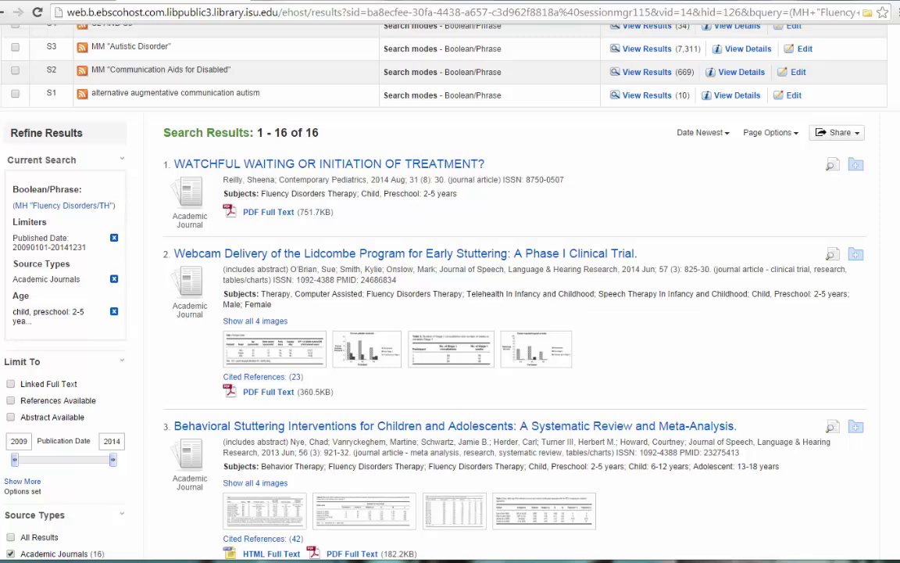
pyautogui.scroll(4, 898, 134)
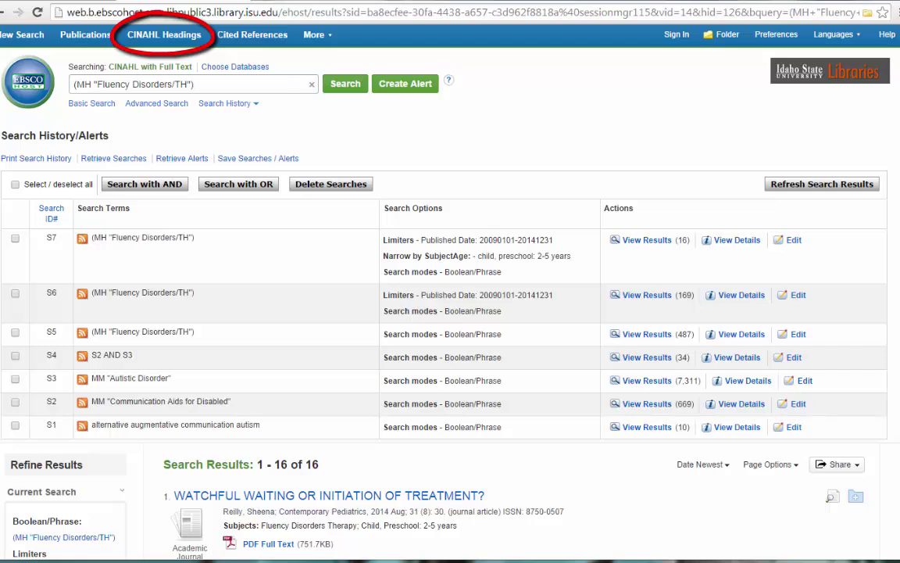
# - Open Advanced Search and review the Limit your results options
pyautogui.click(163, 104)
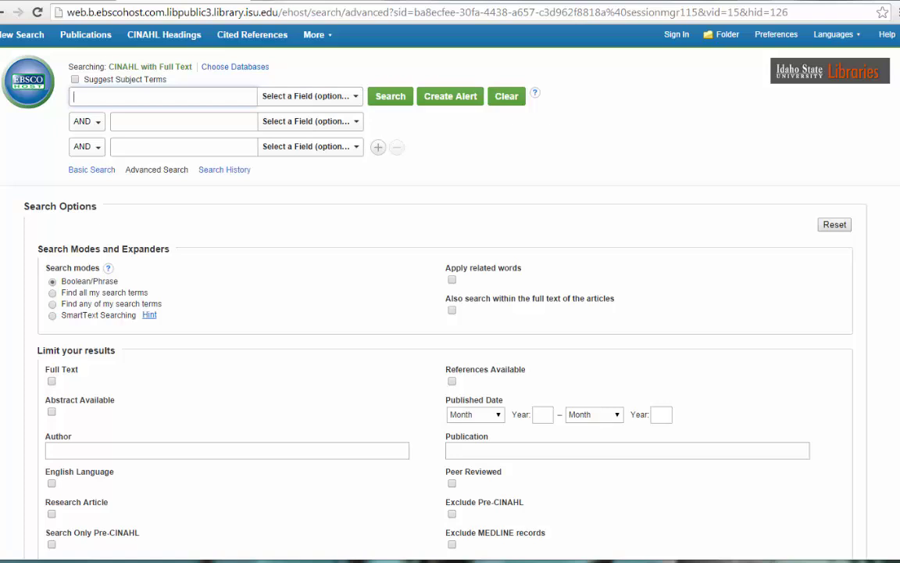
pyautogui.scroll(-6, 886, 382)
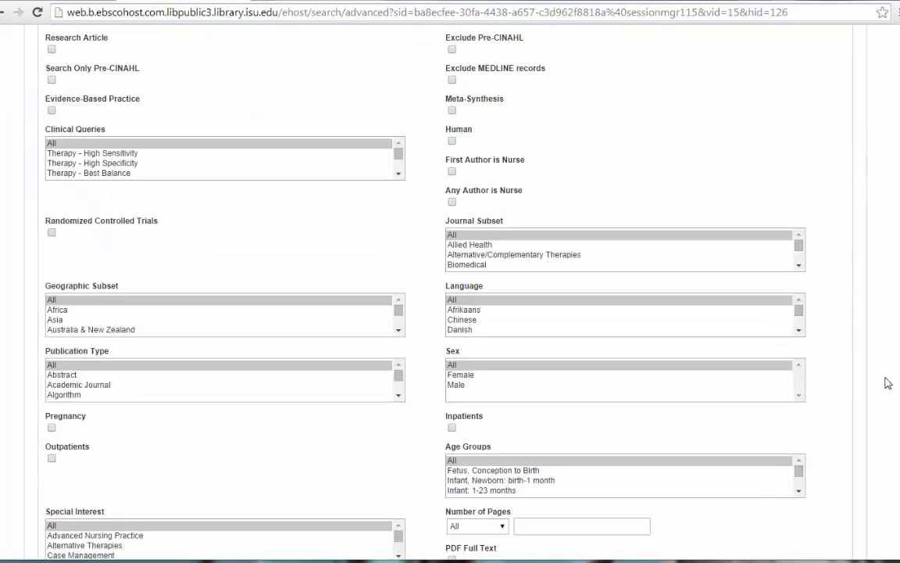
pyautogui.scroll(-2, 887, 383)
pyautogui.scroll(5, 888, 383)
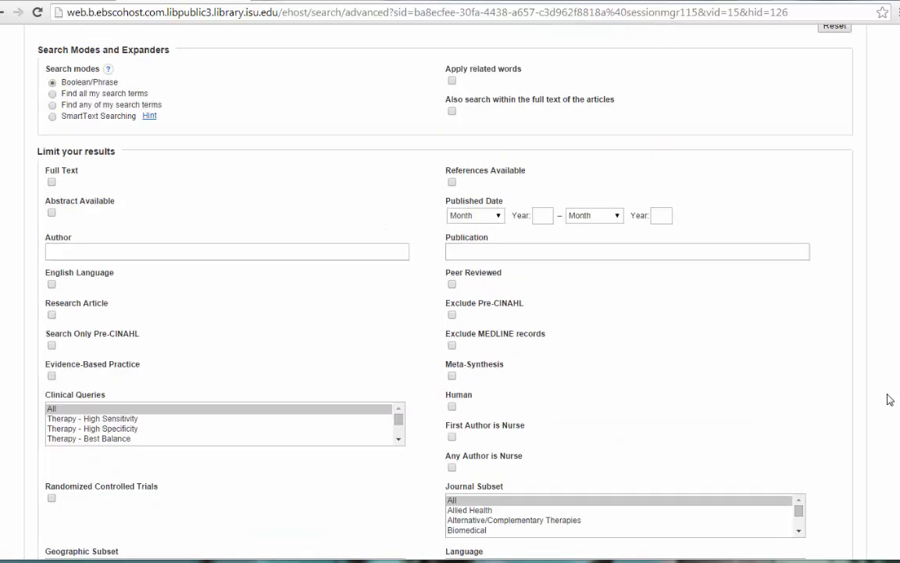
pyautogui.scroll(-3, 277, 264)
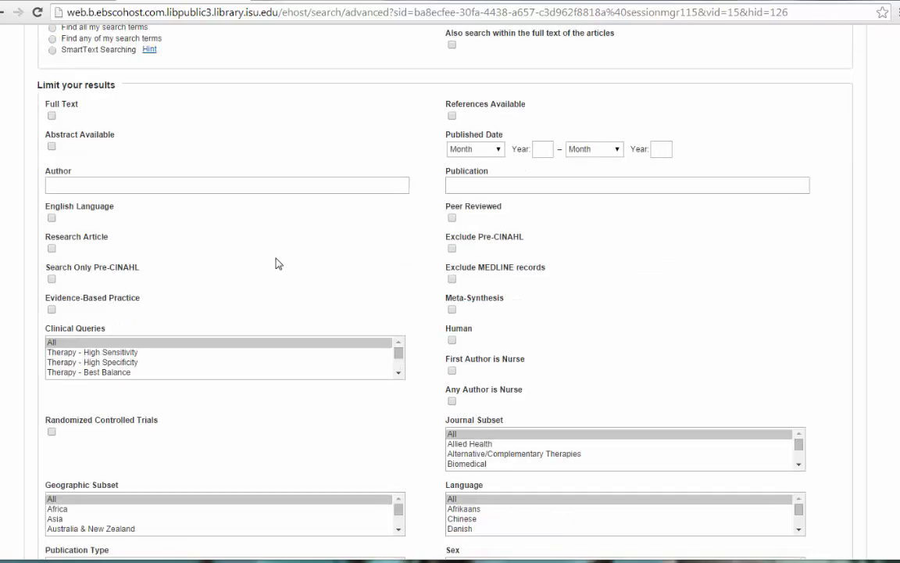
pyautogui.scroll(-2, 280, 263)
pyautogui.scroll(-3, 289, 259)
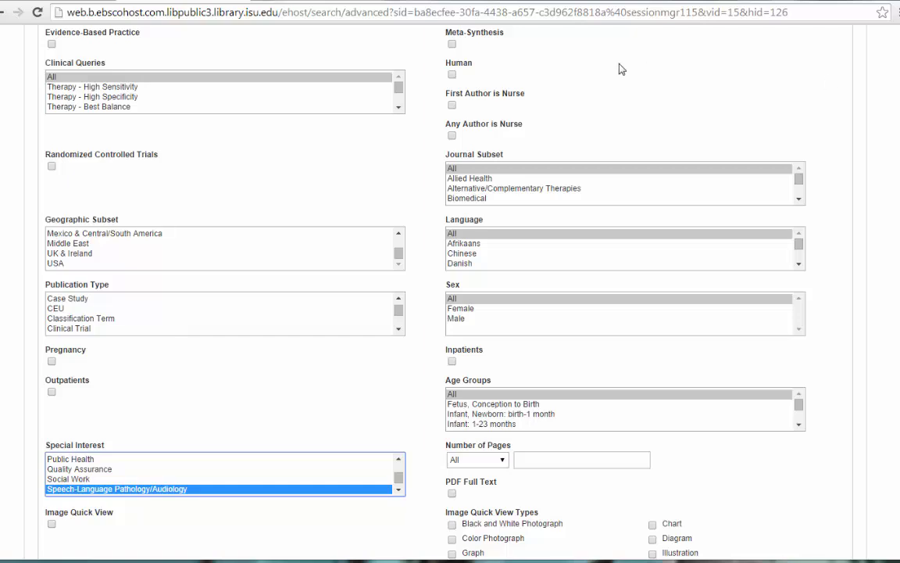
# - Limit the publication years to 2004–2014 and check Peer Reviewed
pyautogui.scroll(5, 770, 358)
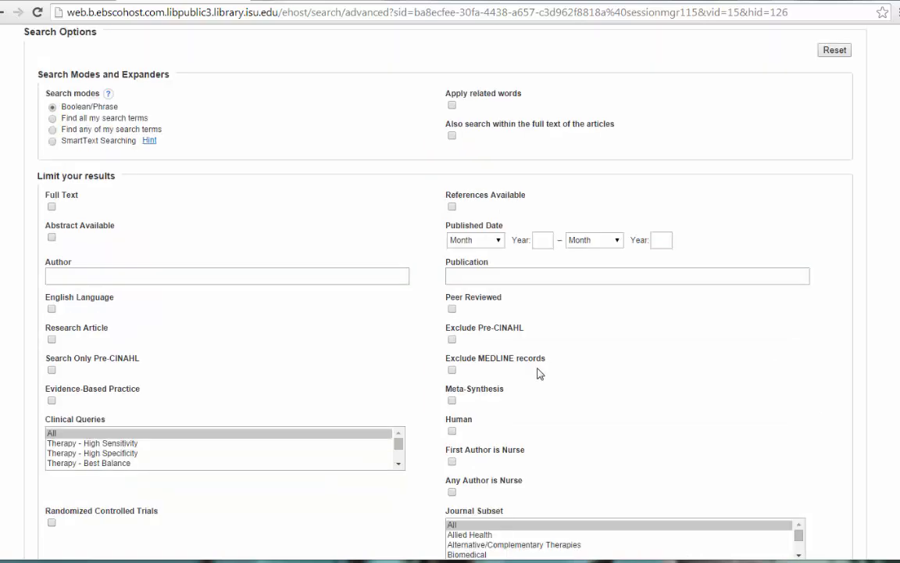
pyautogui.click(545, 239)
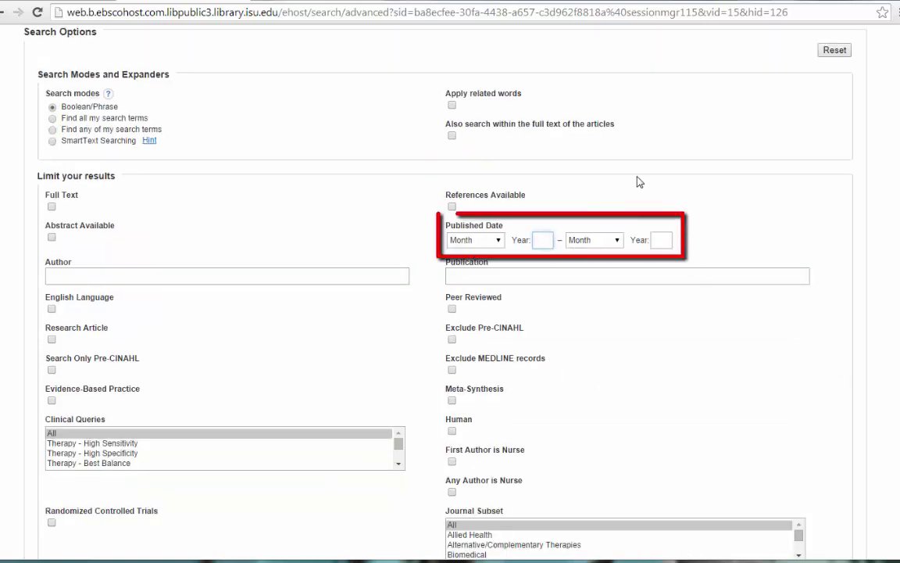
pyautogui.write('2004')
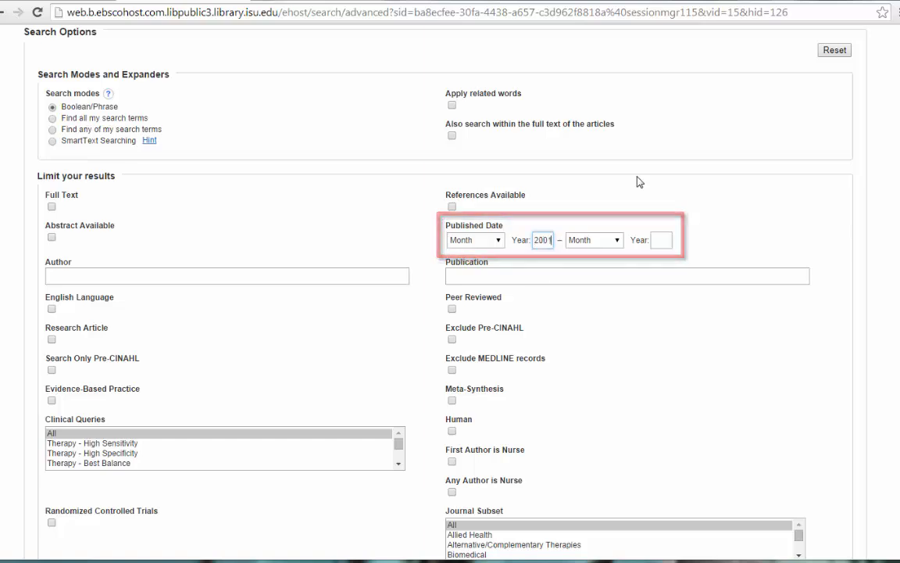
pyautogui.press('Tab')
pyautogui.write('2014')
pyautogui.scroll(-1, 767, 392)
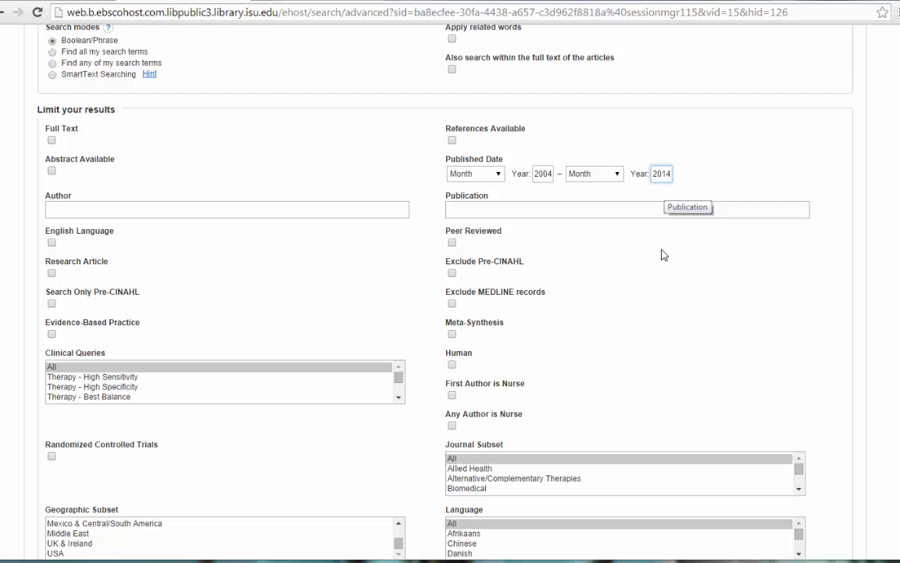
pyautogui.click(452, 243)
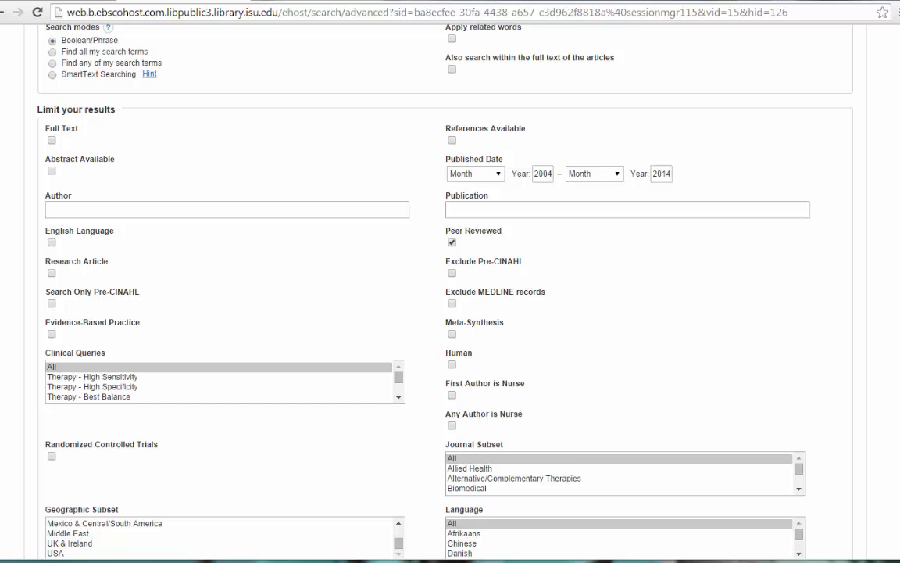
# - Select Adult: 19-44 years in Age Groups, leaving the page-count limit at All
pyautogui.scroll(-3, 800, 338)
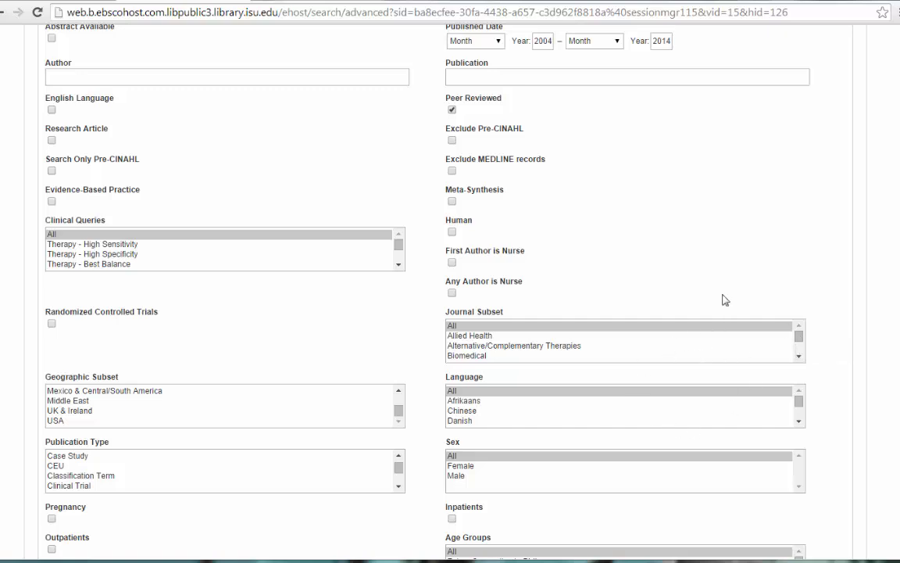
pyautogui.scroll(-1, 765, 259)
pyautogui.scroll(-2, 774, 269)
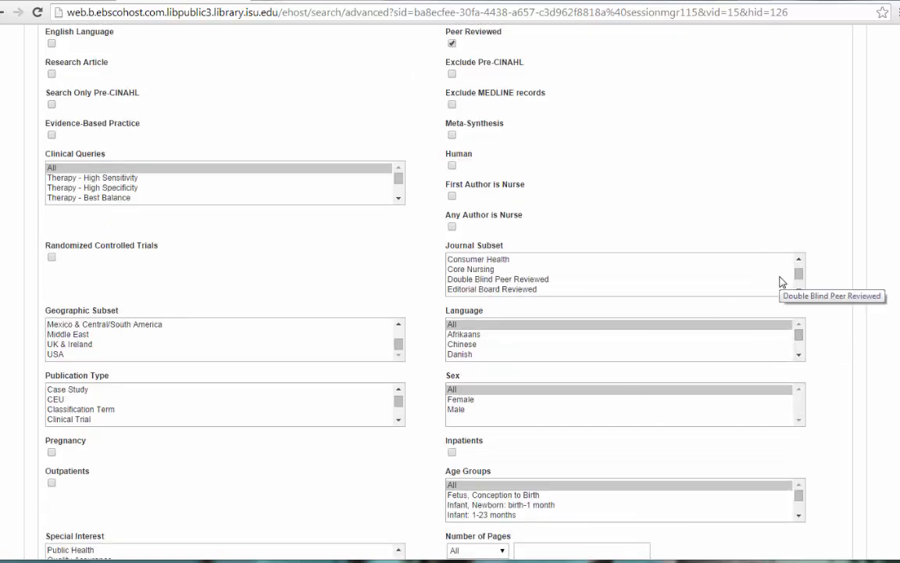
pyautogui.scroll(2, 782, 278)
pyautogui.scroll(-3, 883, 313)
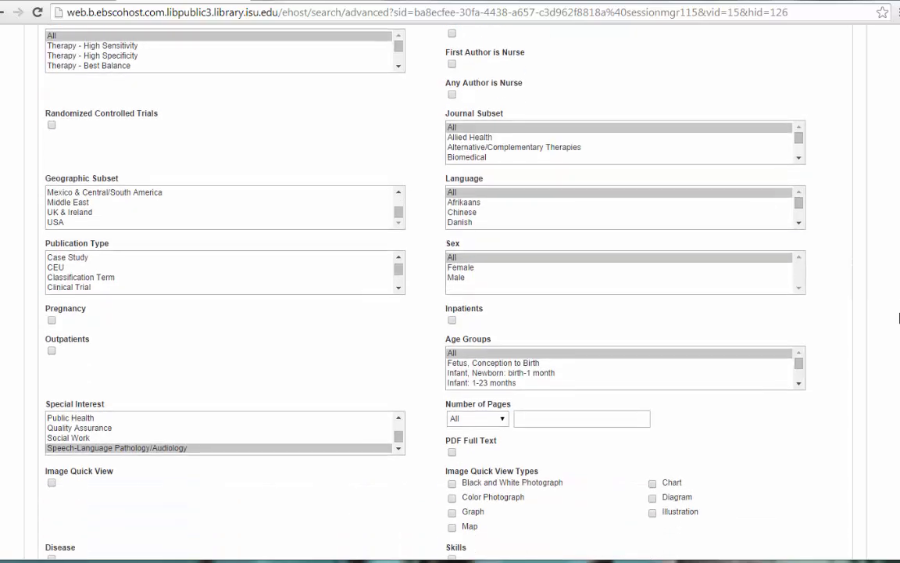
pyautogui.scroll(-1, 899, 328)
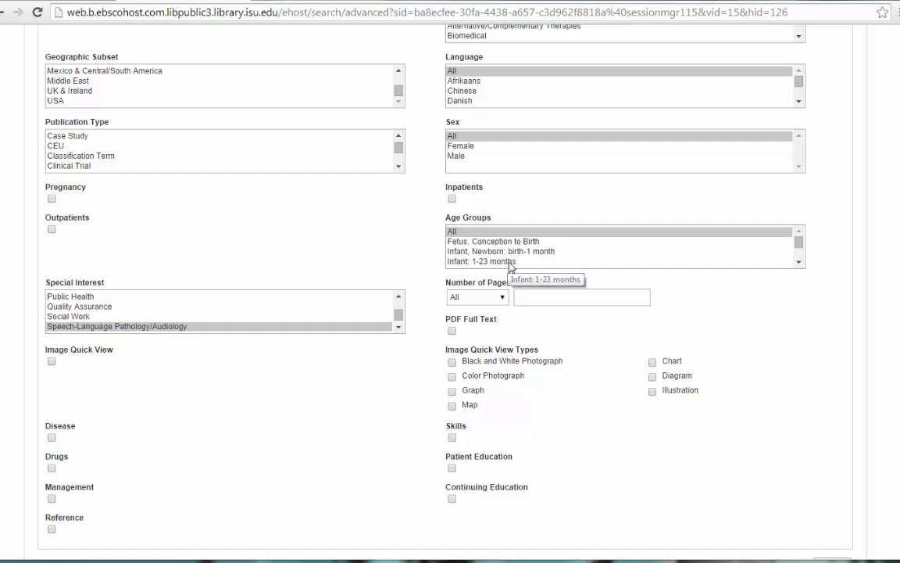
pyautogui.click(799, 262)
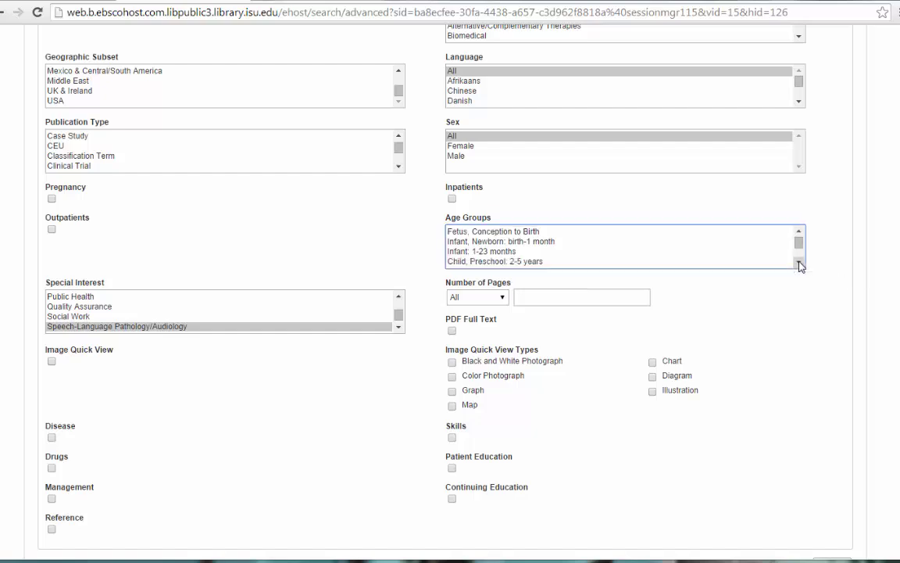
pyautogui.click(798, 264)
pyautogui.click(799, 263)
pyautogui.click(798, 263)
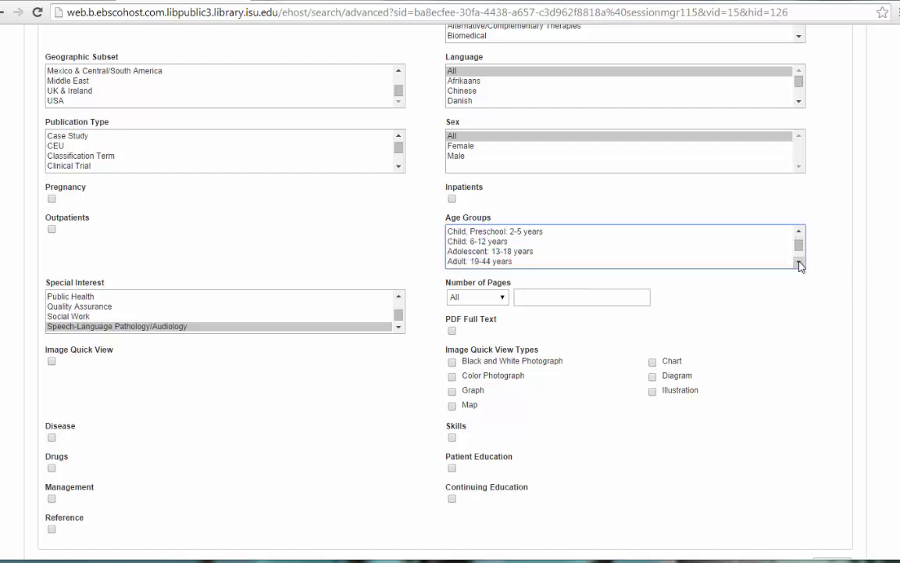
pyautogui.click(799, 263)
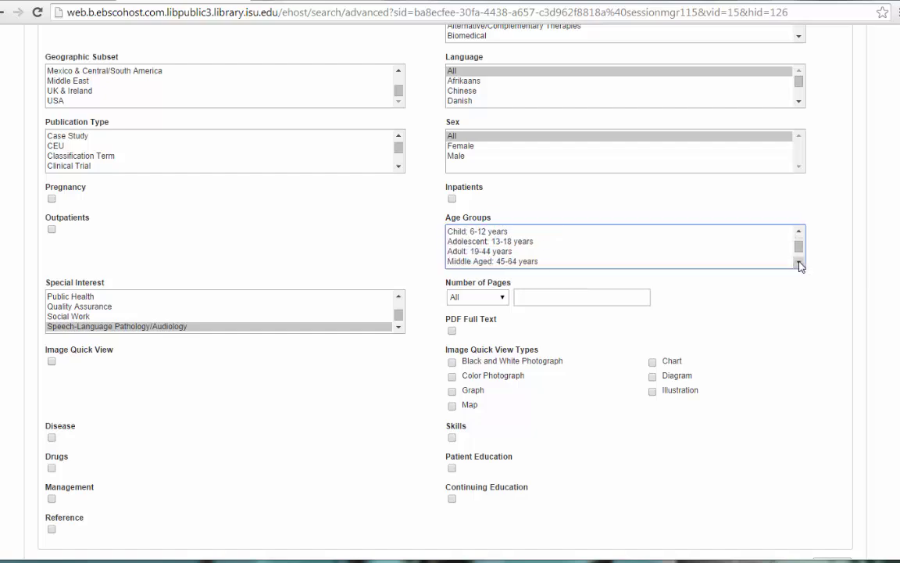
pyautogui.click(479, 252)
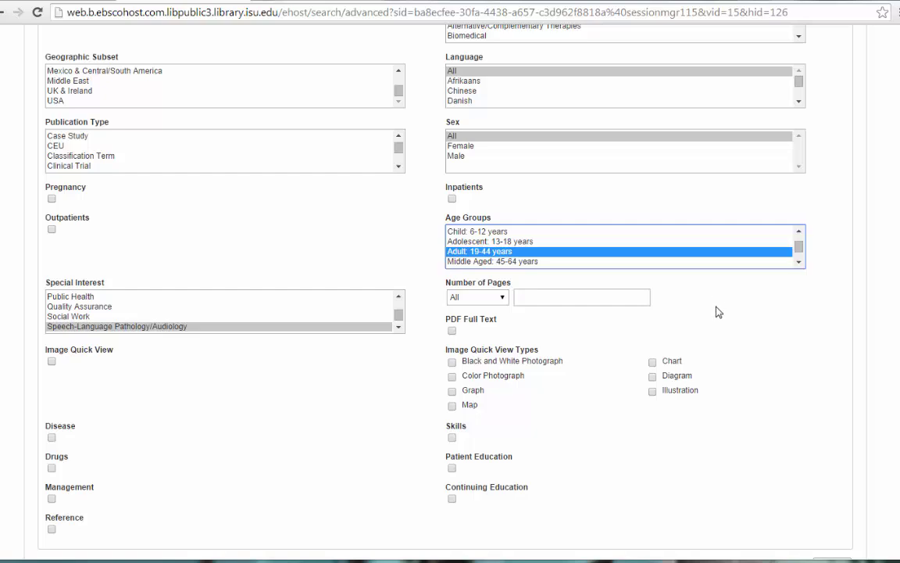
pyautogui.click(503, 298)
pyautogui.click(504, 308)
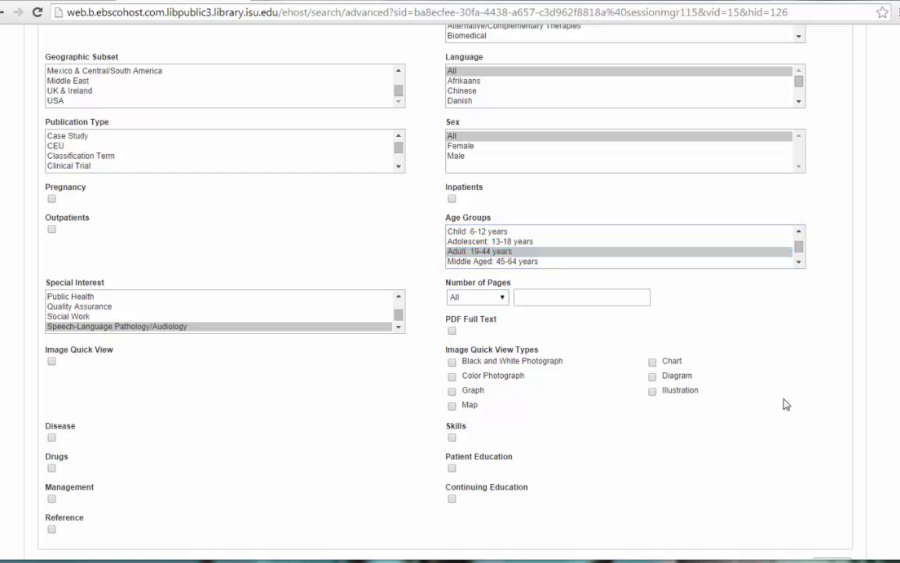
pyautogui.scroll(2, 781, 402)
pyautogui.scroll(5, 778, 400)
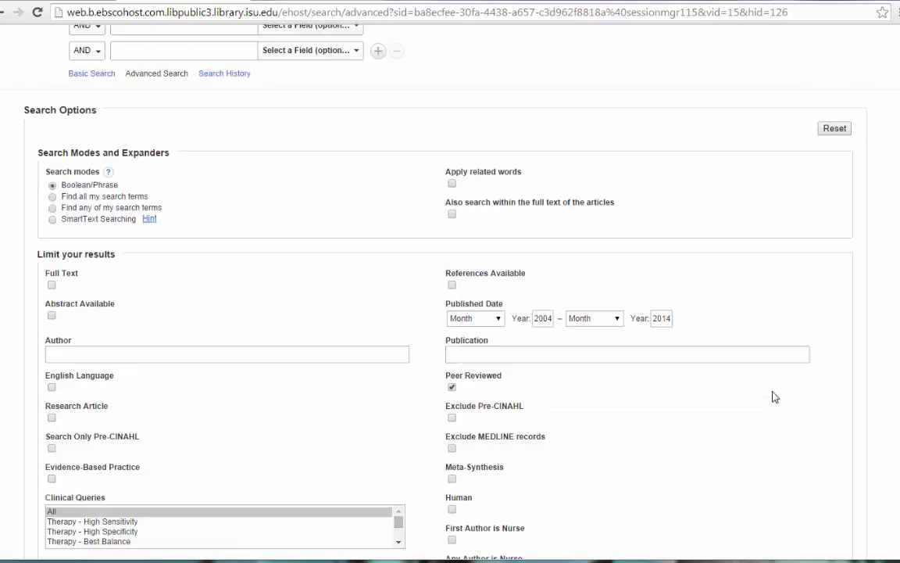
# - Search for 'stroke' with the limits applied, returning 253 results
pyautogui.scroll(2, 773, 397)
pyautogui.click(138, 97)
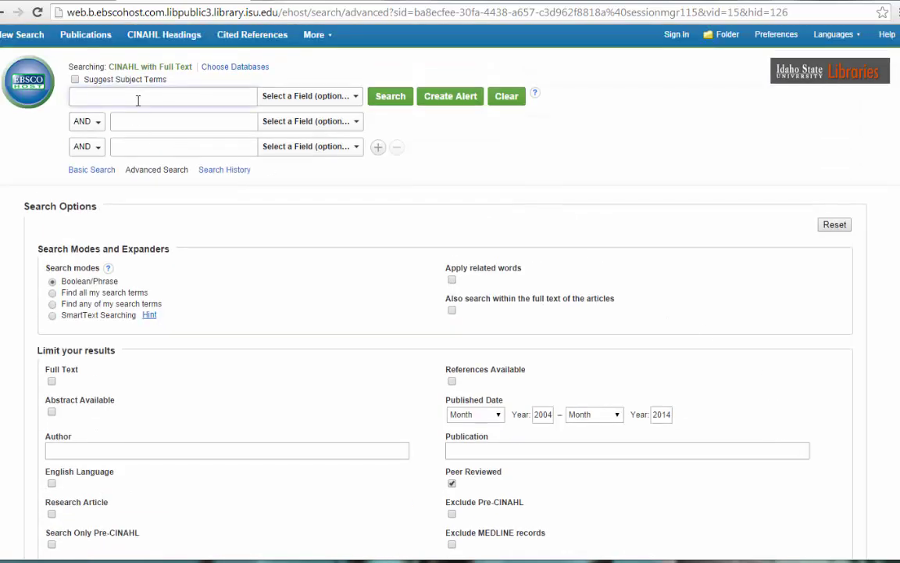
pyautogui.write('stroke')
pyautogui.click(398, 96)
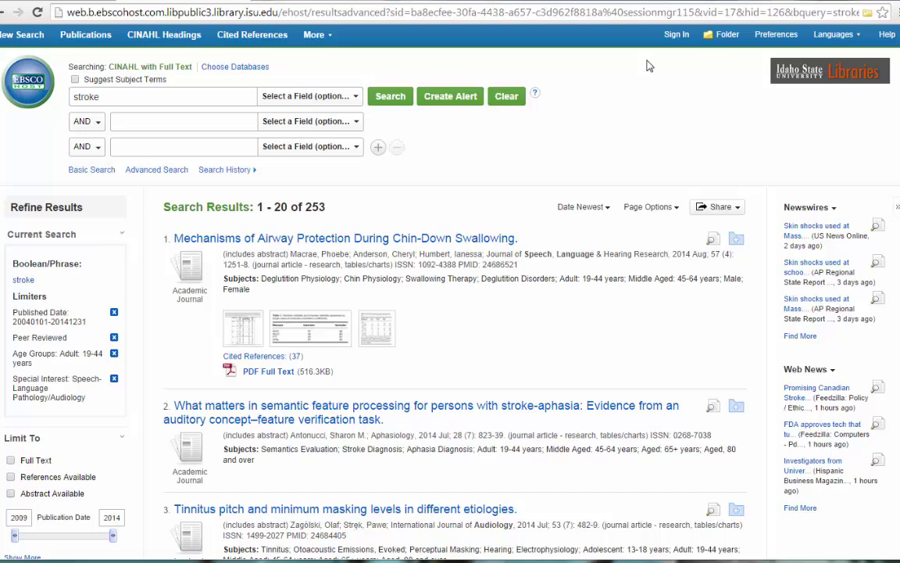
# - Add the intensive aphasia treatment program and hearing loss/aphasia articles to the folder
pyautogui.scroll(-6, 647, 67)
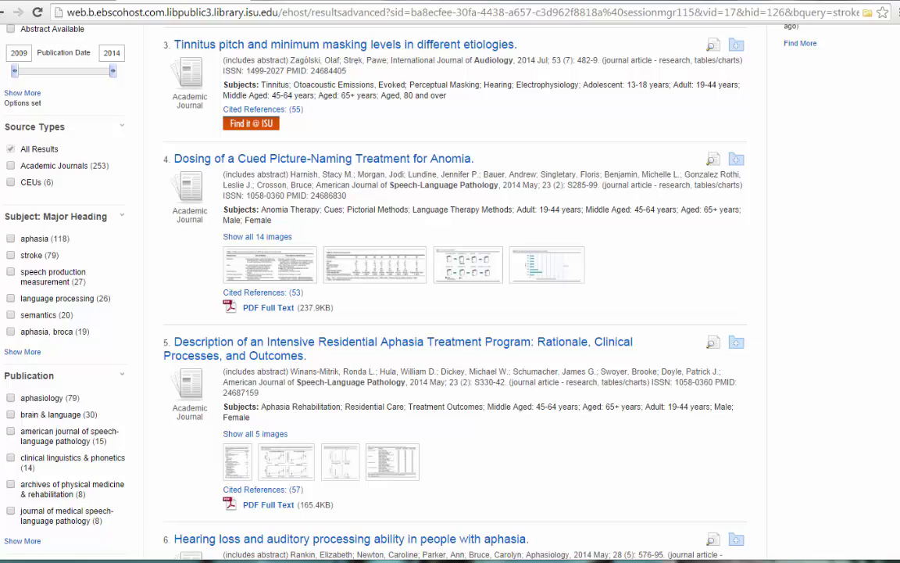
pyautogui.click(735, 344)
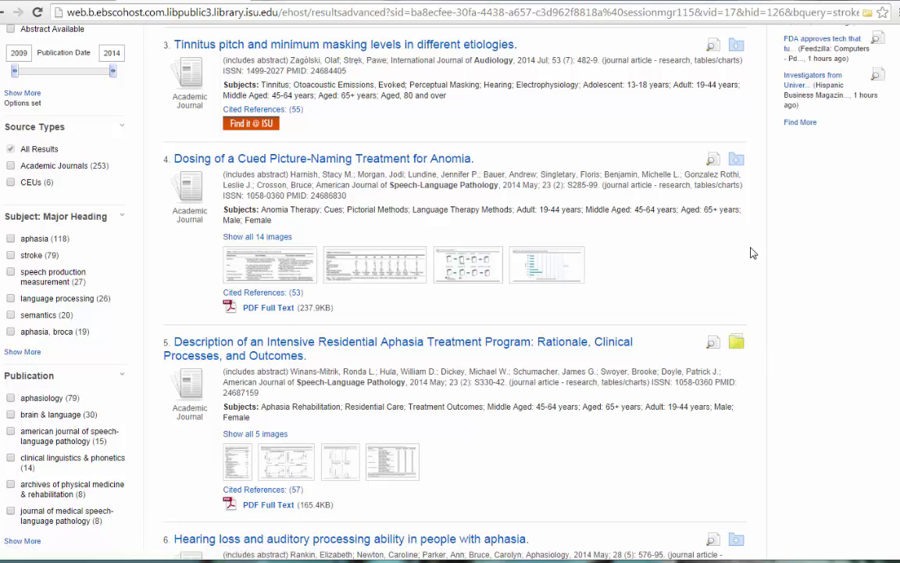
pyautogui.scroll(-2, 750, 252)
pyautogui.click(736, 406)
pyautogui.scroll(-2, 764, 367)
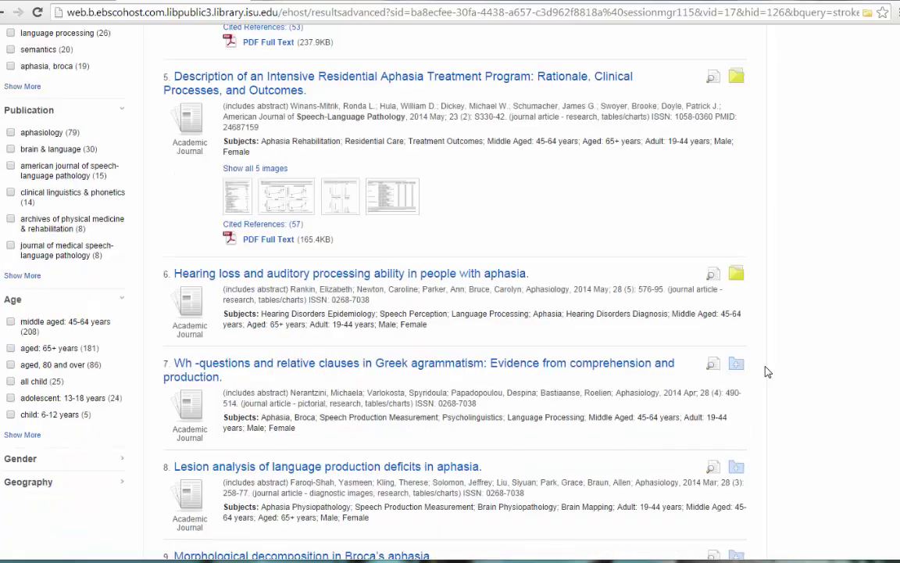
pyautogui.scroll(-6, 766, 372)
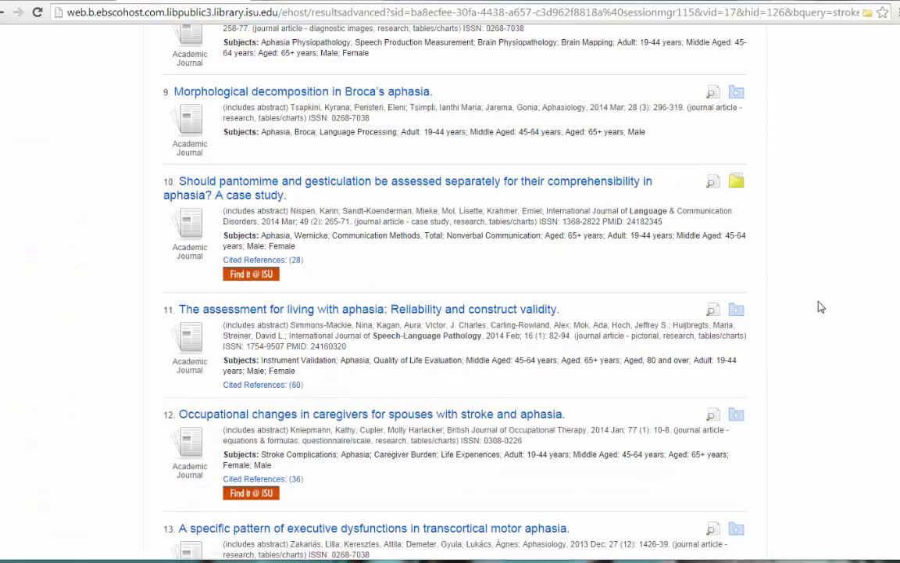
pyautogui.scroll(10, 821, 307)
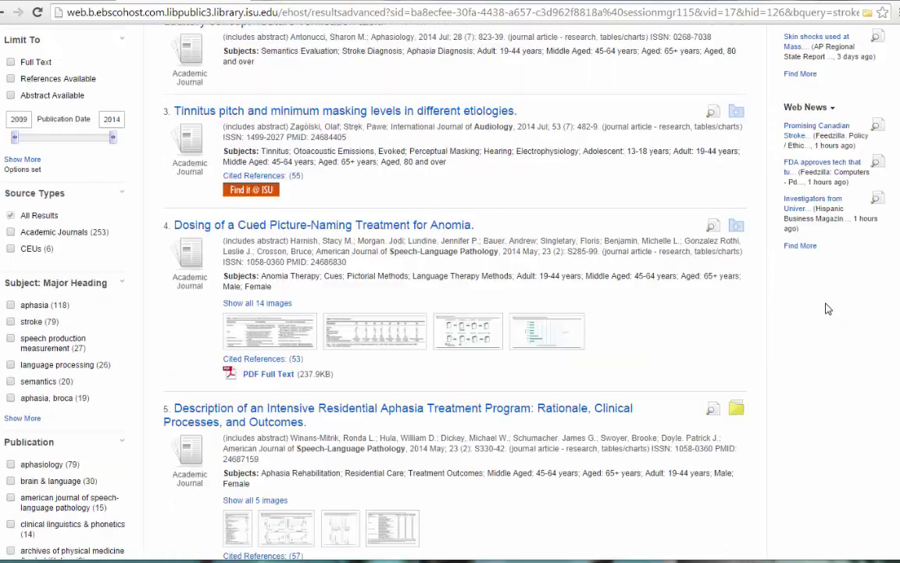
pyautogui.scroll(5, 828, 309)
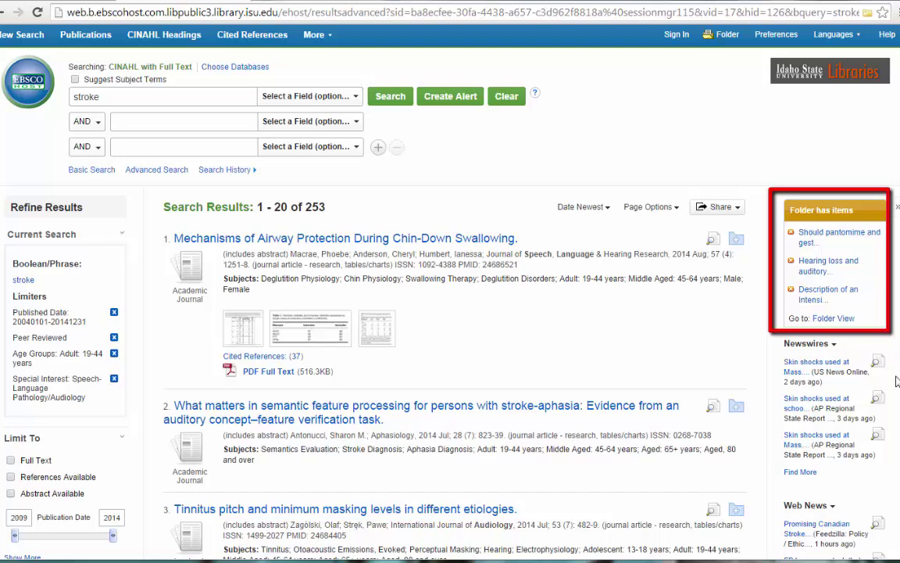
# - Open Folder View to list the three saved stroke articles with citations
pyautogui.click(833, 318)
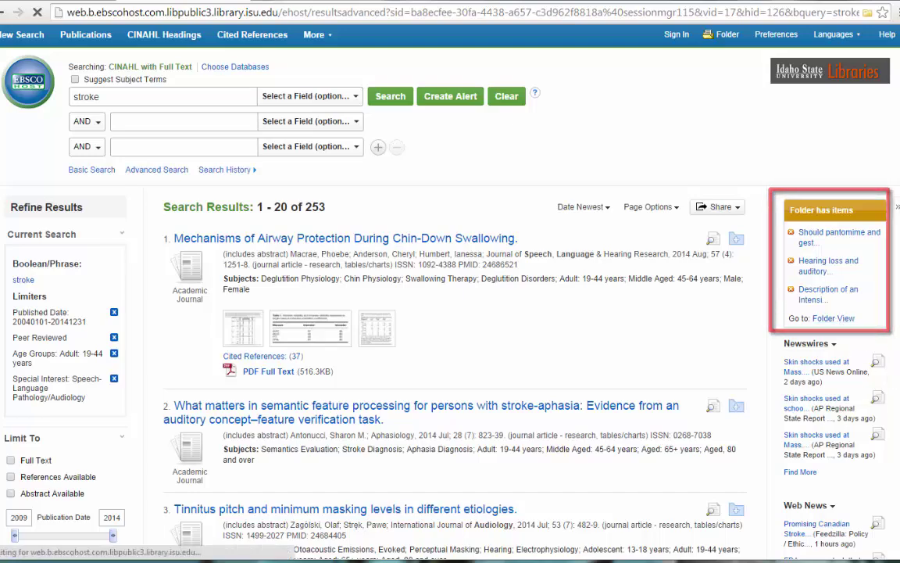
pyautogui.scroll(-4, 898, 312)
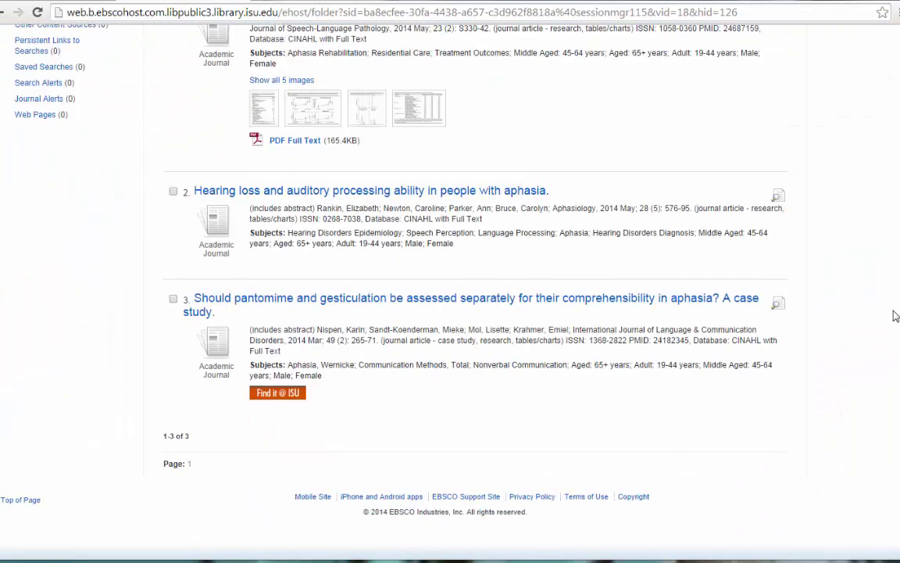
pyautogui.scroll(3, 896, 316)
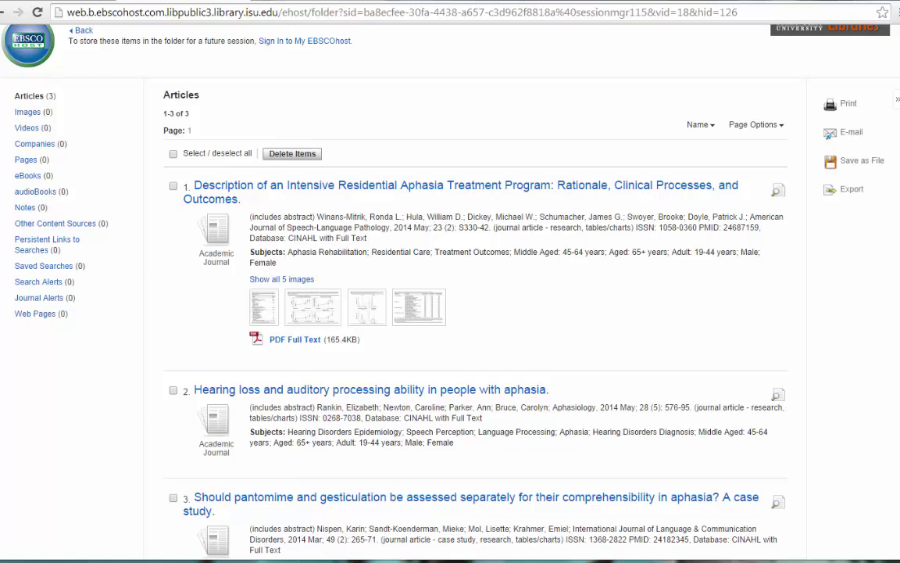
pyautogui.scroll(1, 637, 184)
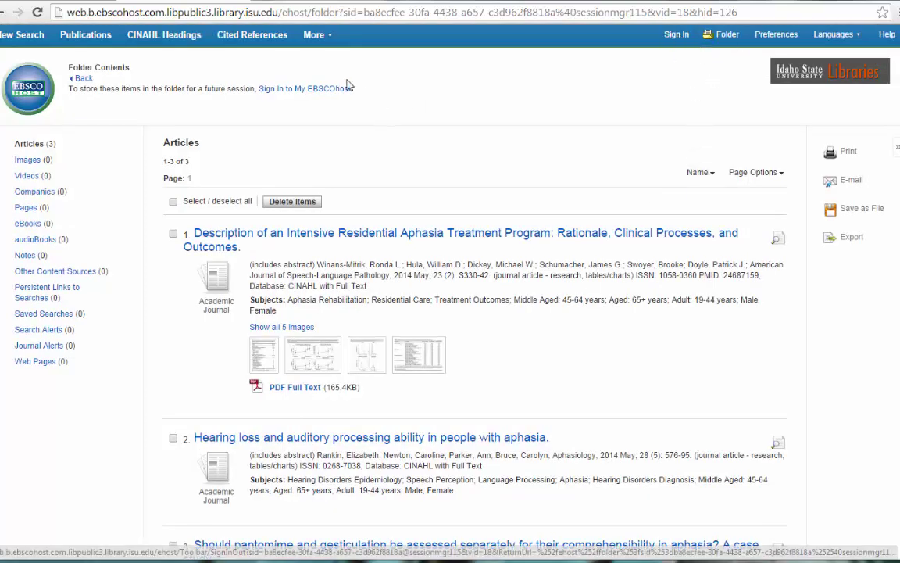
# - Go to the Sign In to My EBSCOhost page from the top bar
pyautogui.click(677, 36)
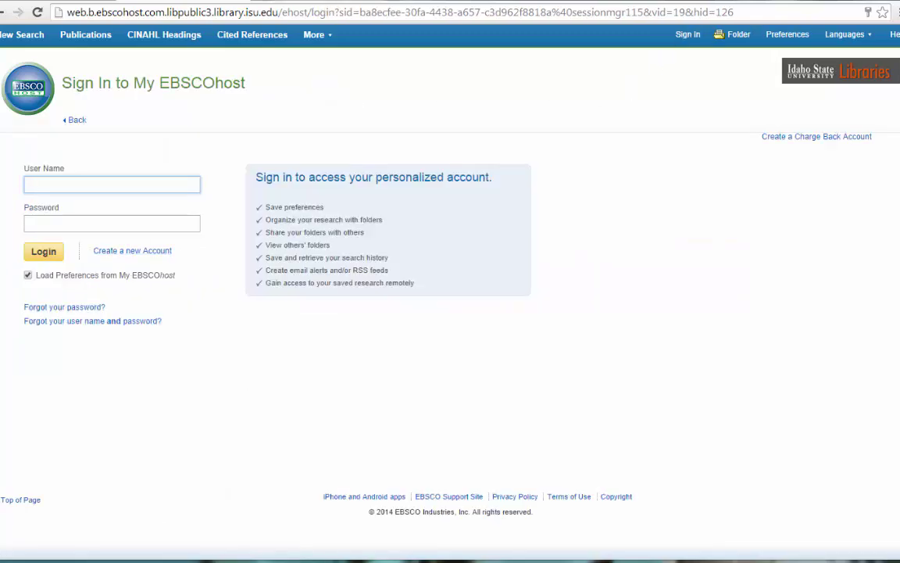